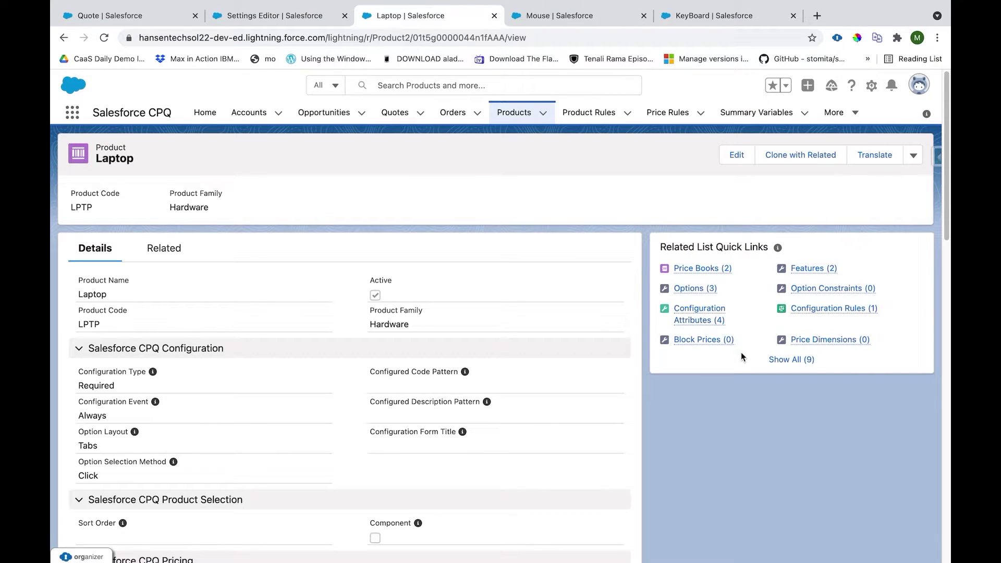
# Step: Review the Core and Add-On features defined on the Laptop product
pyautogui.moveTo(813, 269)
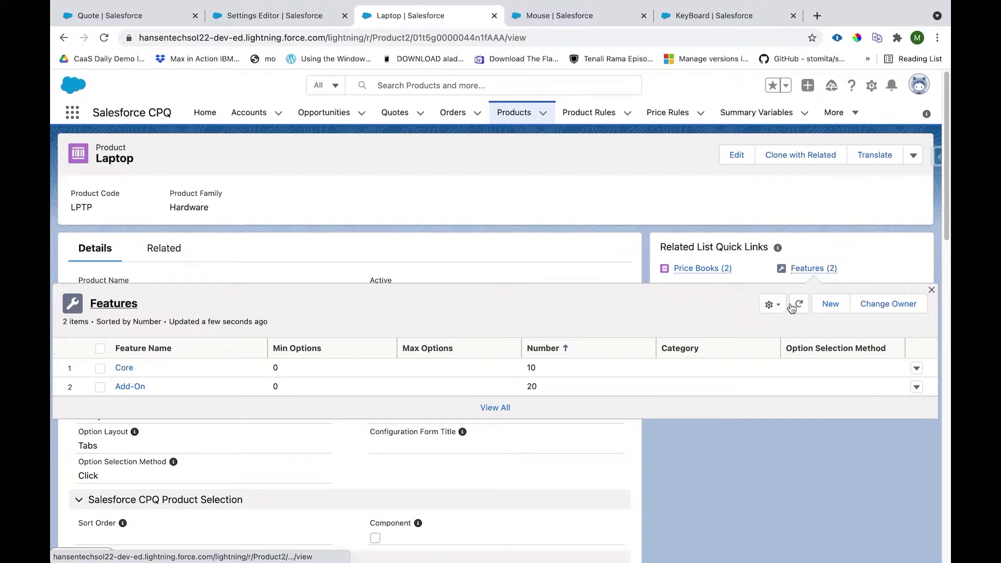
pyautogui.click(136, 367)
pyautogui.click(128, 386)
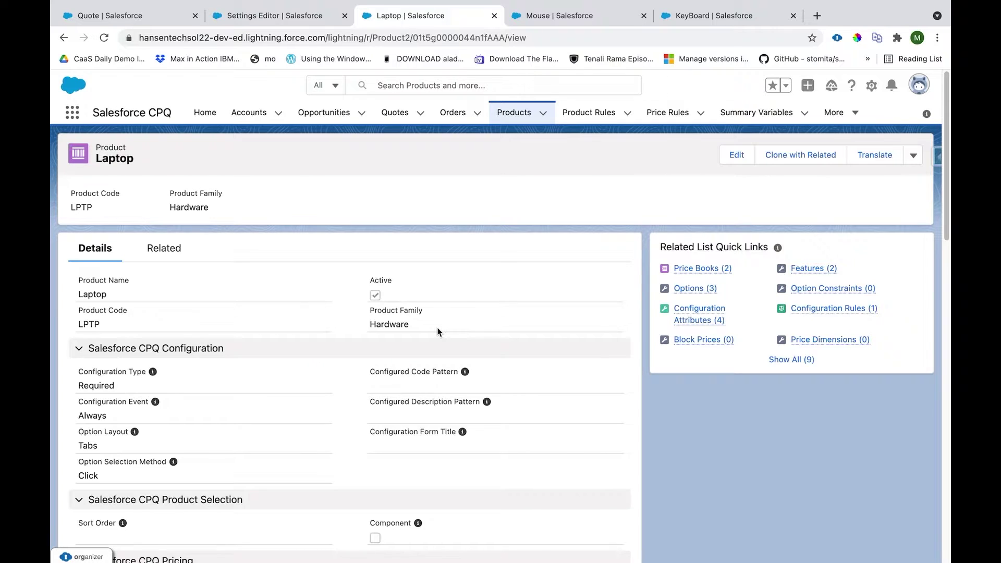
# Step: Check the Laptop's list prices in the Standard Price Book and the Electronic price book
pyautogui.moveTo(696, 268)
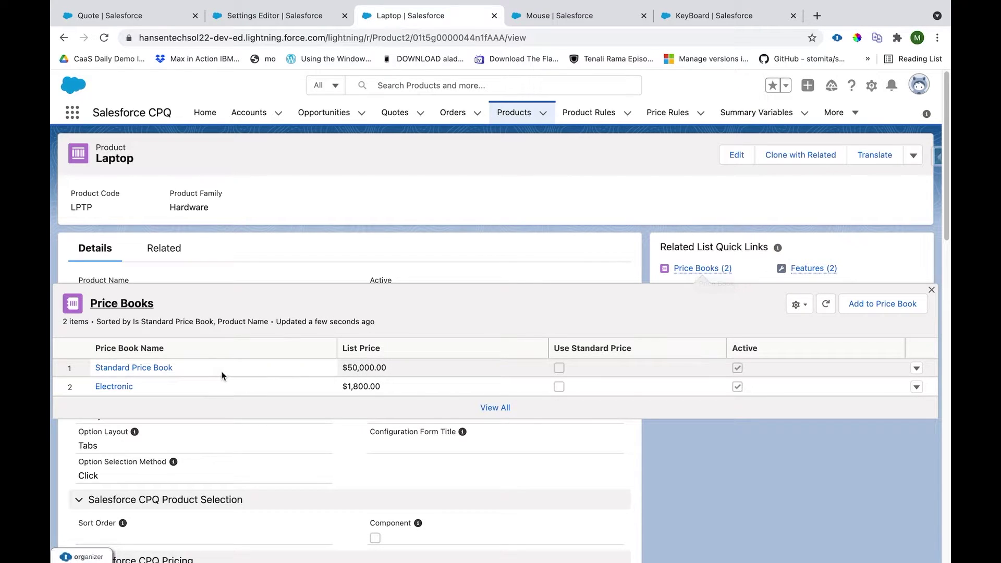
pyautogui.moveTo(240, 371); pyautogui.dragTo(96, 370)
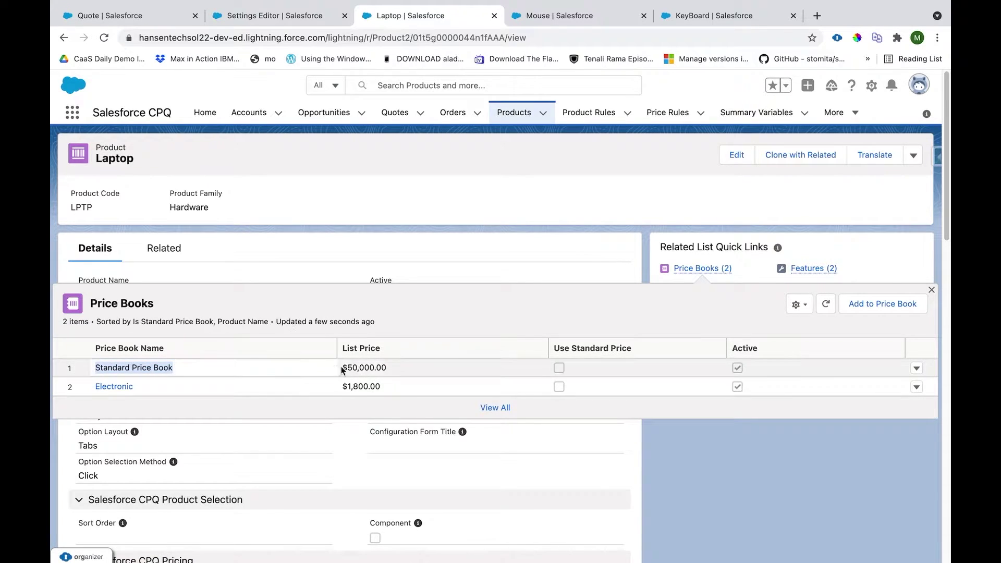
pyautogui.moveTo(347, 369); pyautogui.dragTo(396, 373)
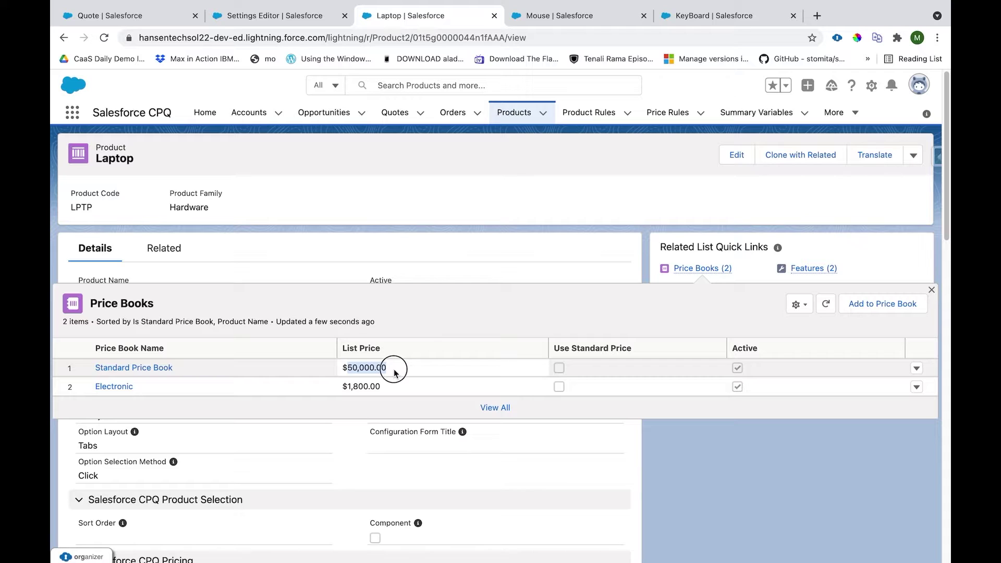
pyautogui.click(350, 317)
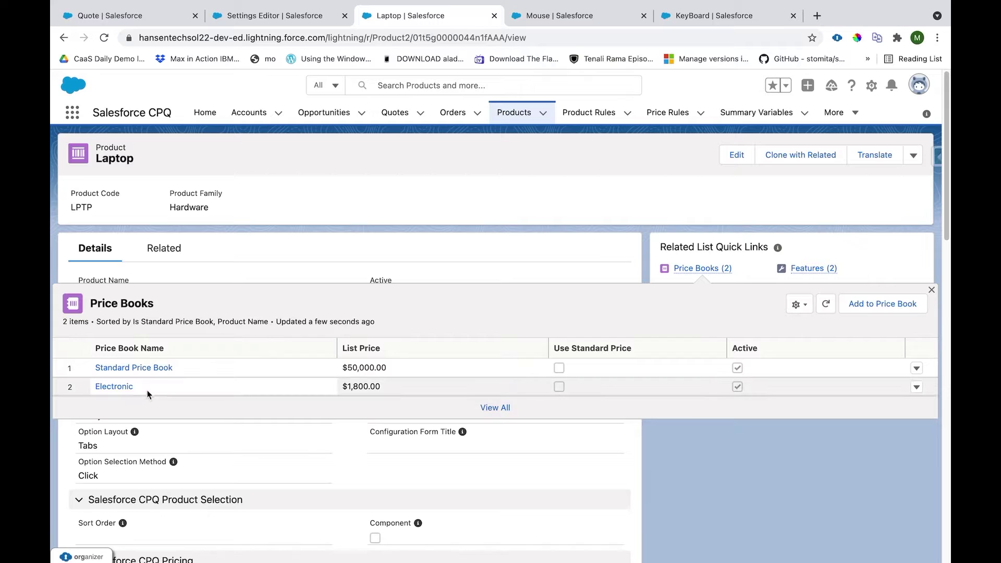
pyautogui.moveTo(133, 389); pyautogui.dragTo(94, 388)
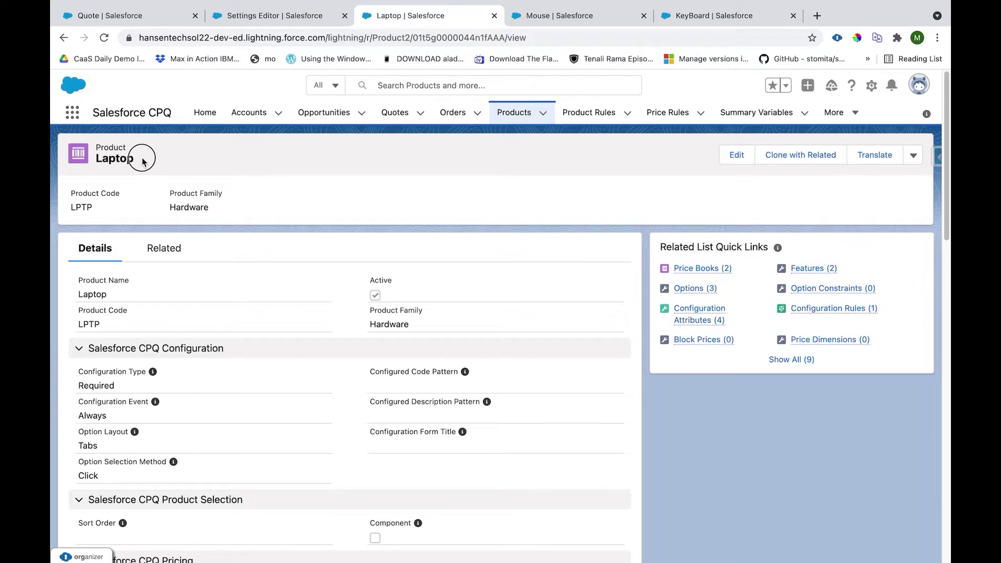
pyautogui.moveTo(671, 267)
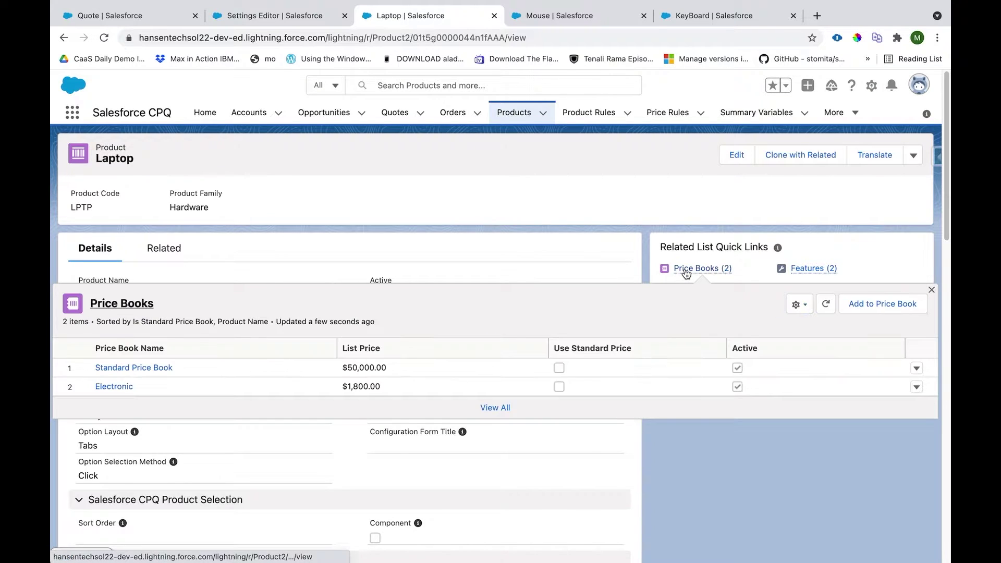
pyautogui.moveTo(354, 387); pyautogui.dragTo(398, 386)
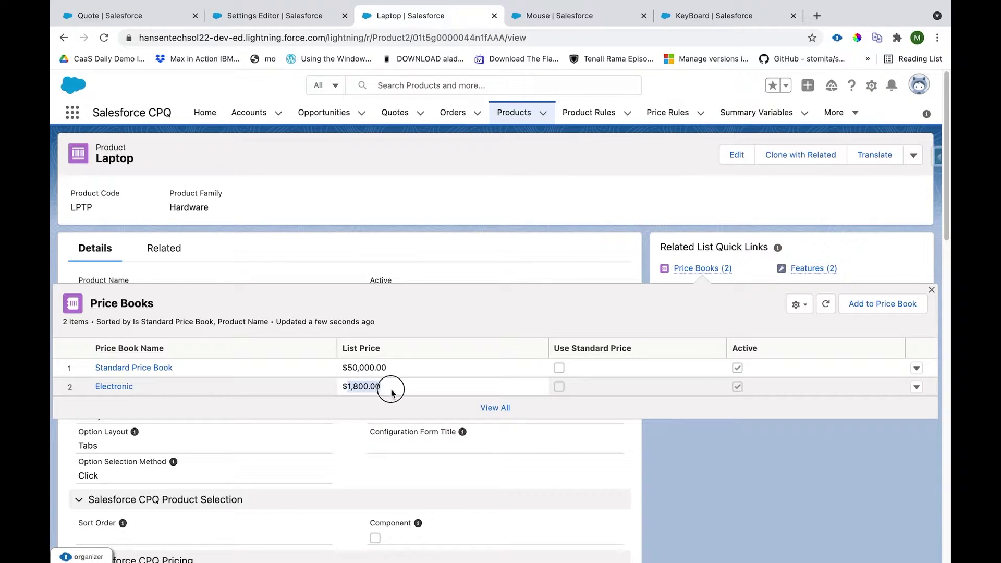
pyautogui.click(410, 246)
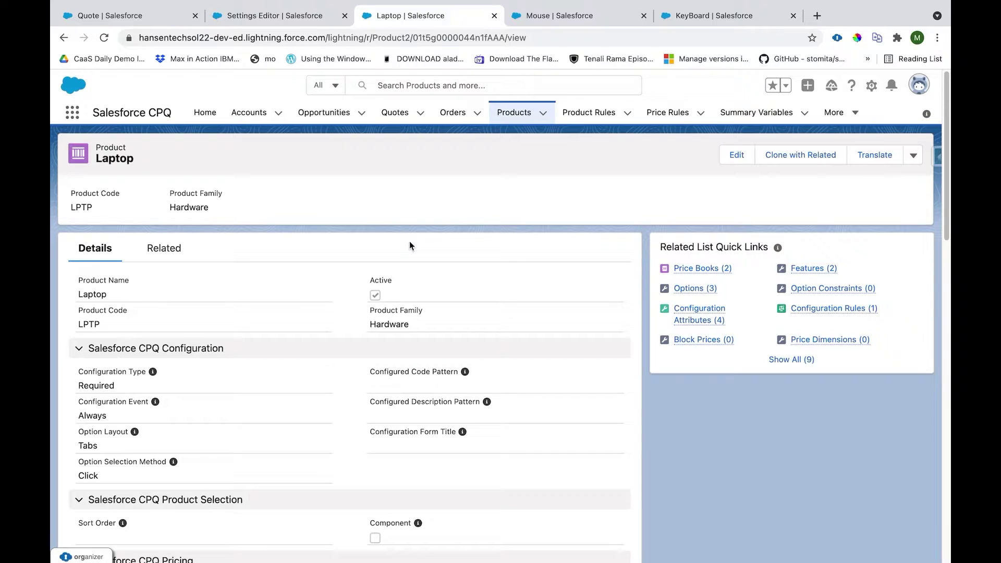
# Step: Look over the Mouse and KeyBoard product records and check the Mouse's price book entries
pyautogui.click(573, 16)
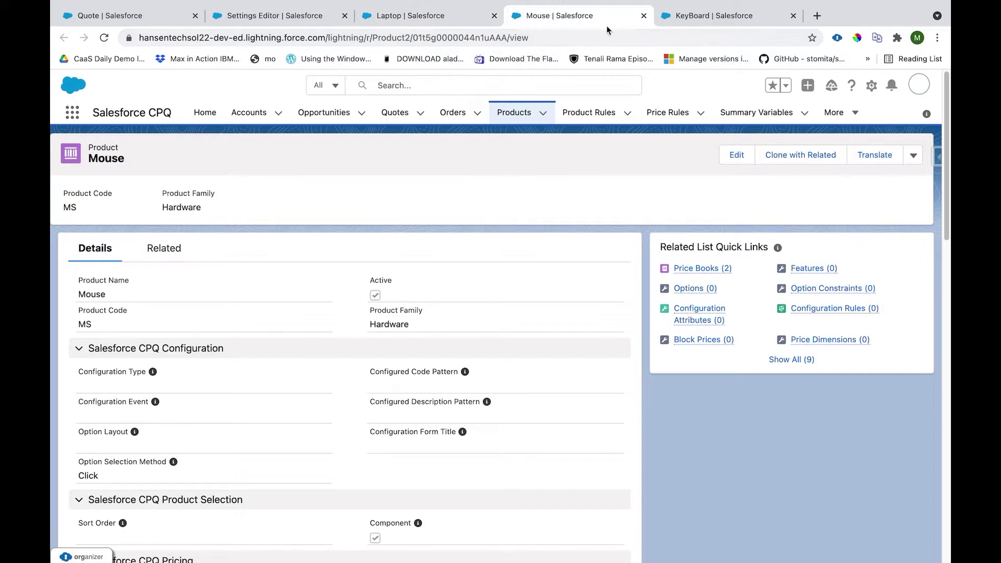
pyautogui.click(714, 15)
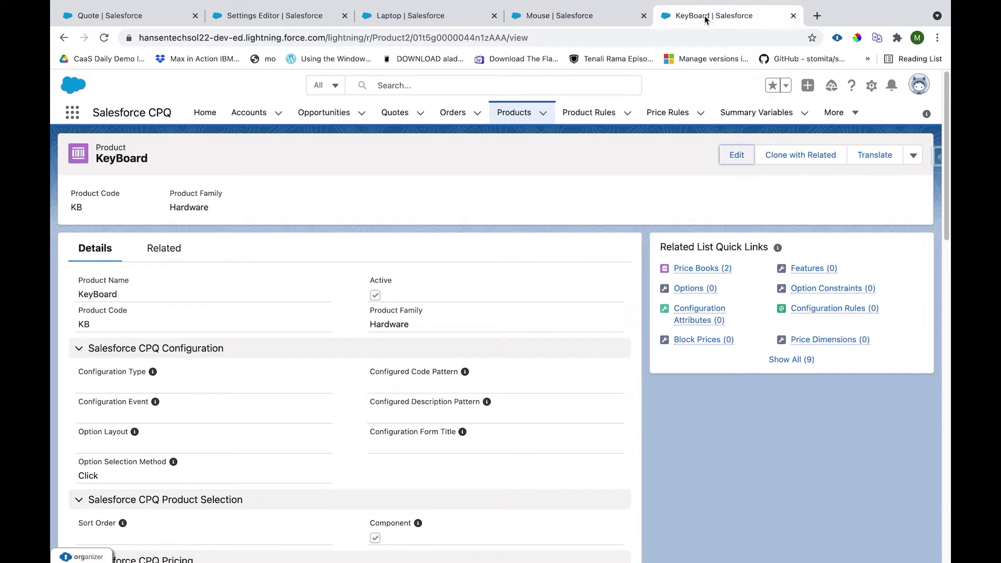
pyautogui.click(584, 15)
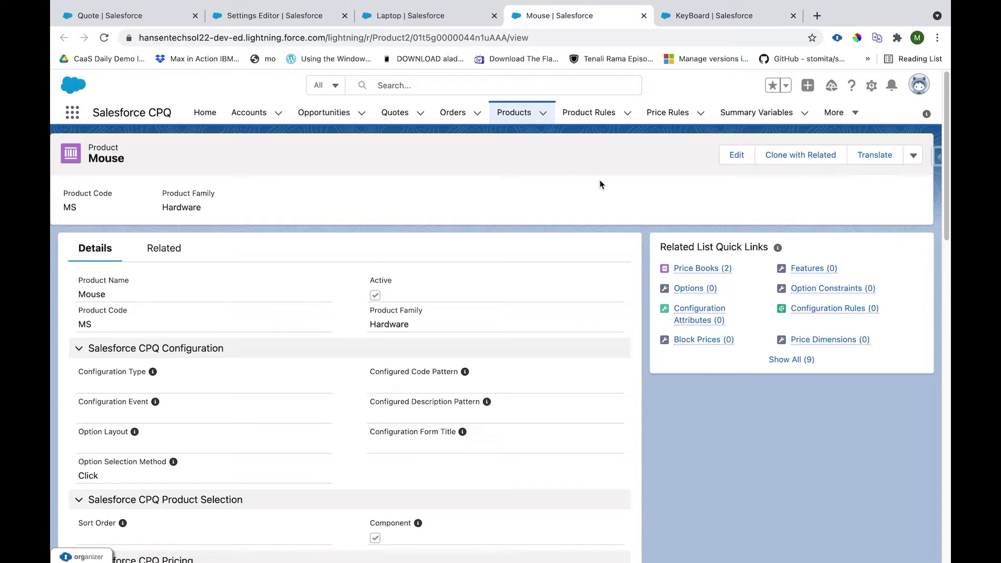
pyautogui.moveTo(707, 271)
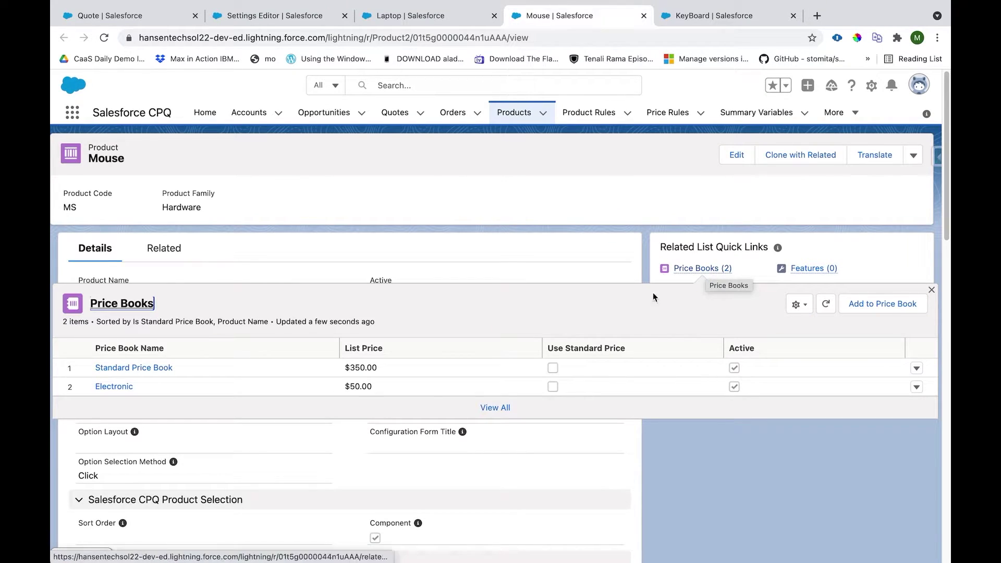
pyautogui.click(354, 385)
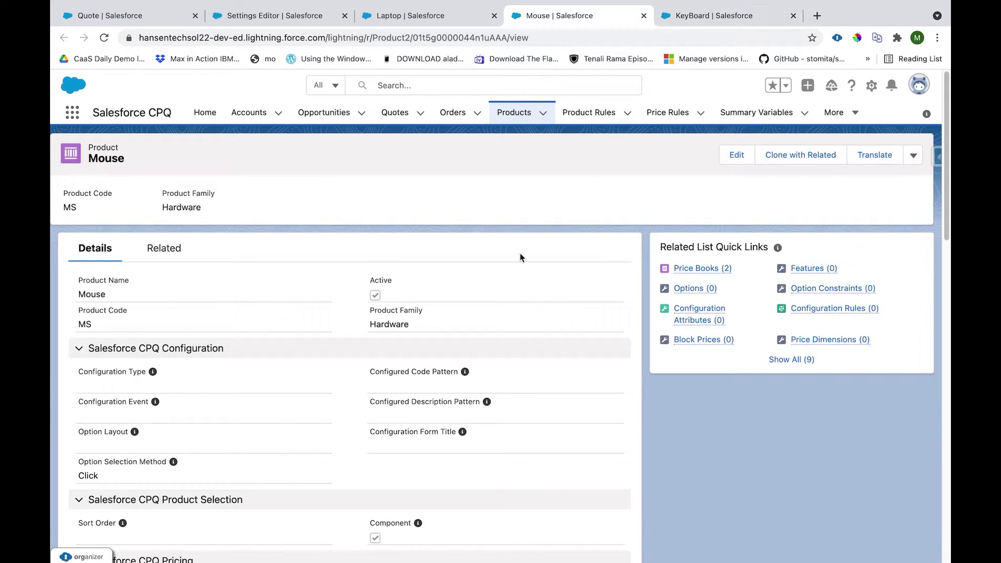
pyautogui.moveTo(713, 269)
# Step: Return to the Laptop product and open the full list of its product options
pyautogui.click(438, 22)
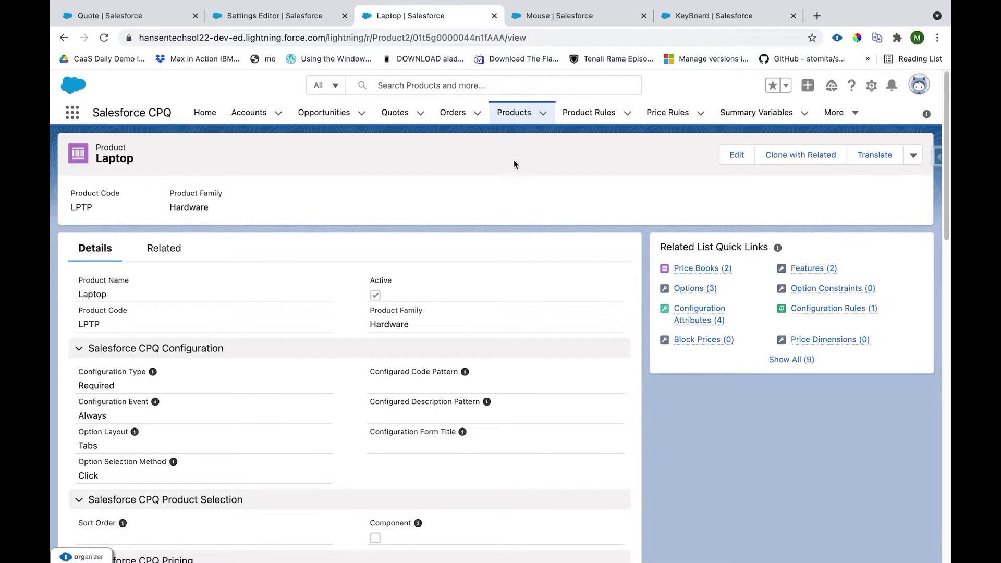
pyautogui.moveTo(785, 271)
pyautogui.moveTo(692, 293)
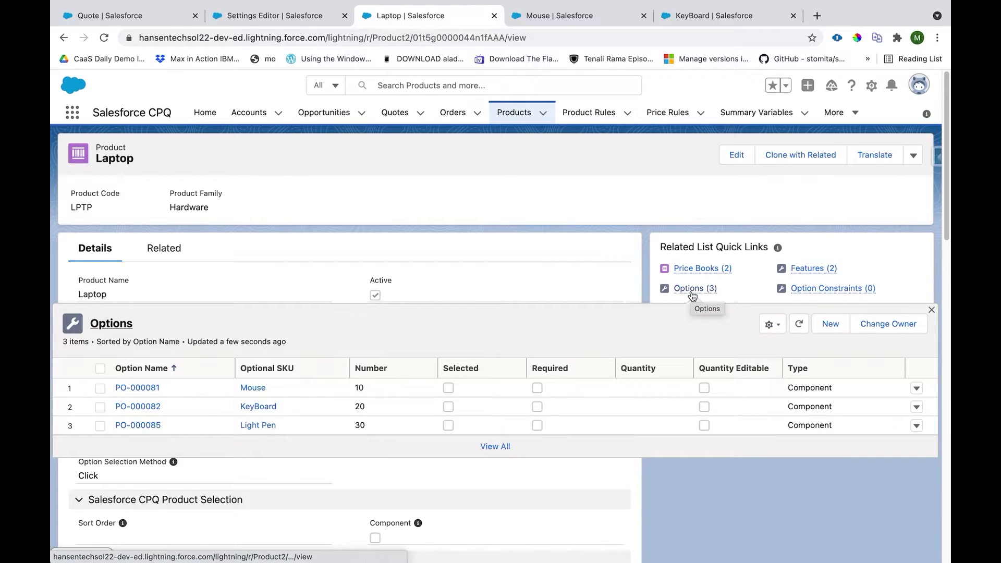
pyautogui.click(691, 289)
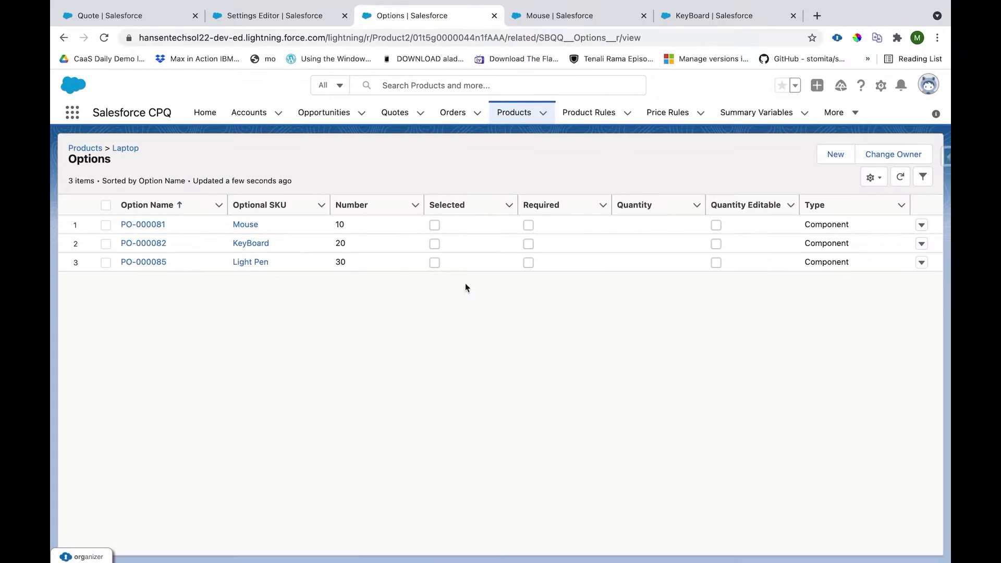
# Step: Examine the fields of a new product option for the Laptop and close the form without saving
pyautogui.click(836, 161)
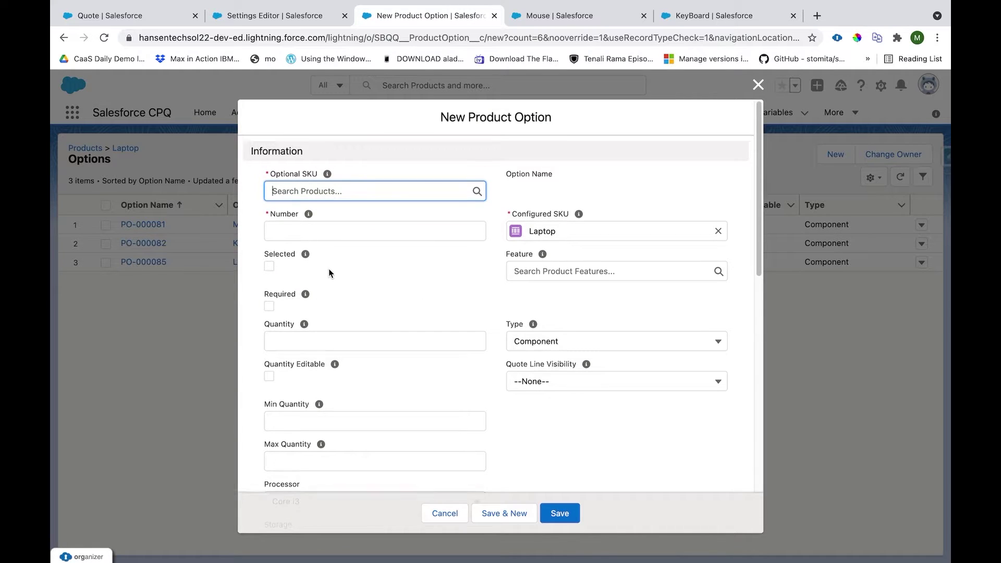
pyautogui.scroll(-2, 328, 268)
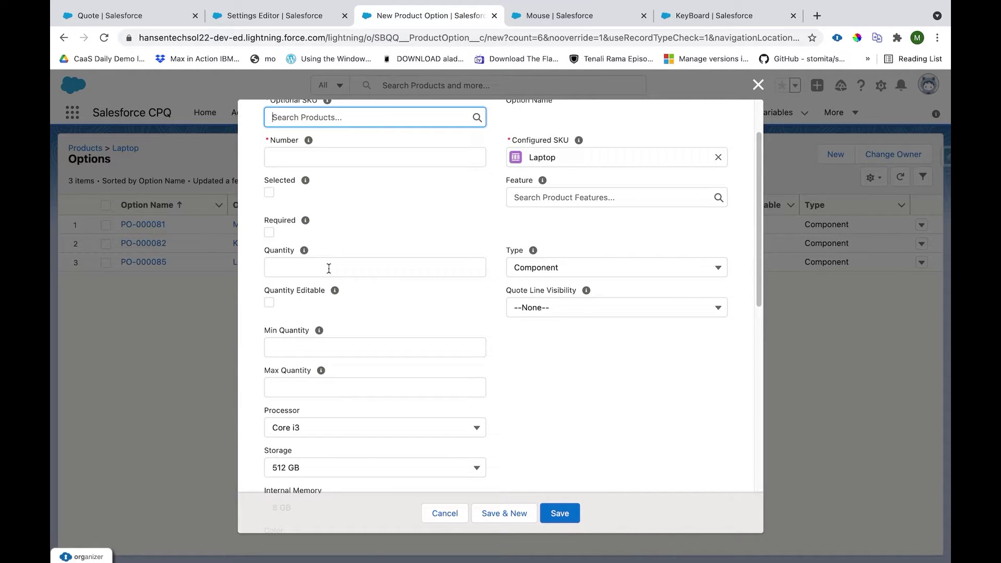
pyautogui.click(757, 93)
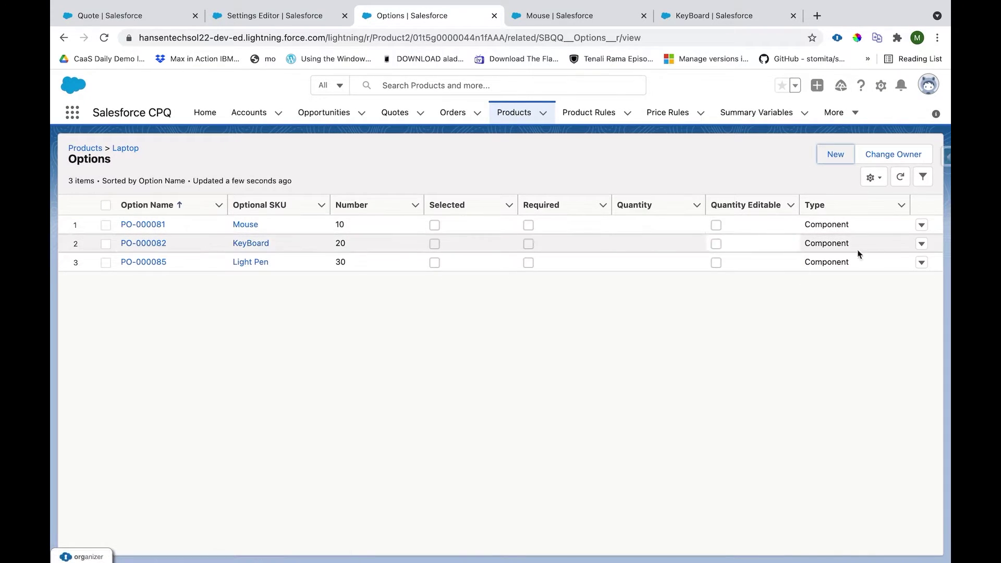
# Step: Examine the Mouse option's Optional SKU, Number, Configured SKU, Feature and Required fields, and close it without saving
pyautogui.click(923, 228)
pyautogui.click(898, 241)
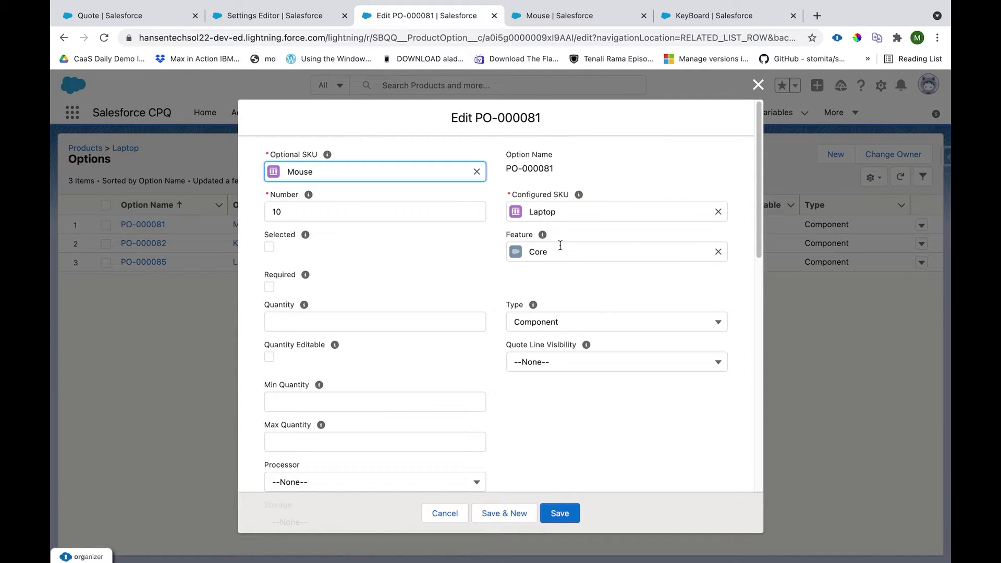
pyautogui.click(275, 212)
pyautogui.click(355, 259)
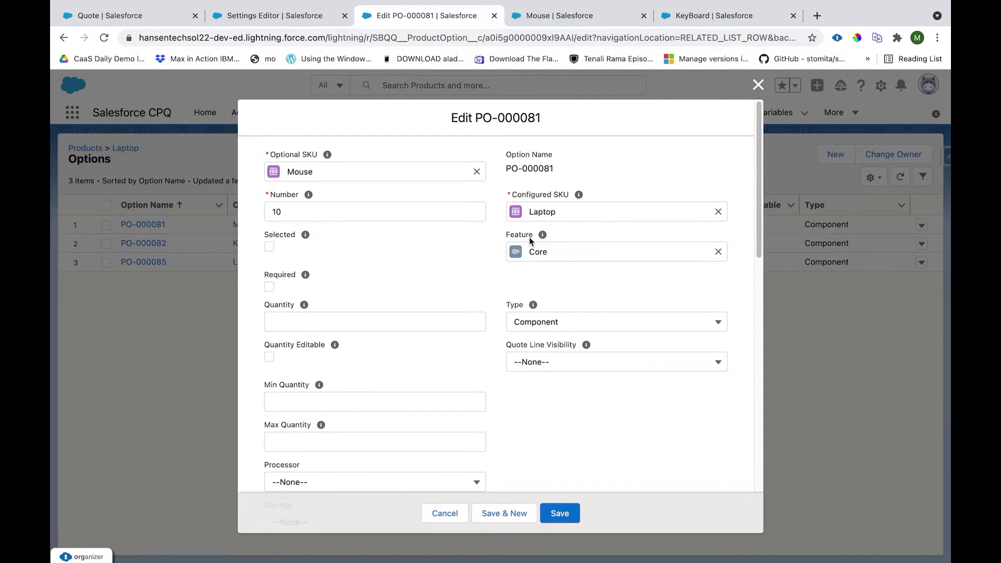
pyautogui.moveTo(487, 230); pyautogui.dragTo(573, 254)
pyautogui.moveTo(319, 157); pyautogui.dragTo(273, 157)
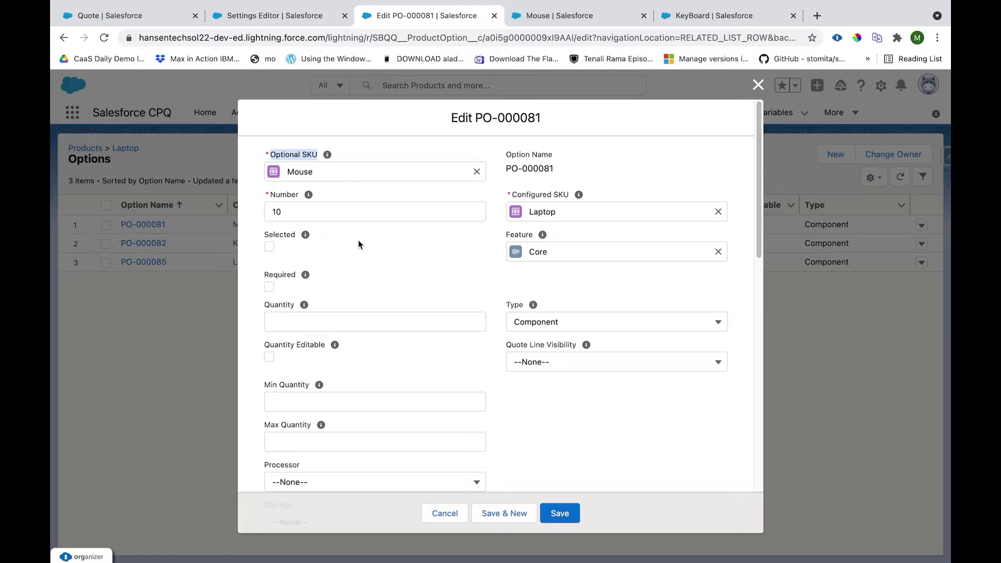
pyautogui.moveTo(512, 194); pyautogui.dragTo(569, 194)
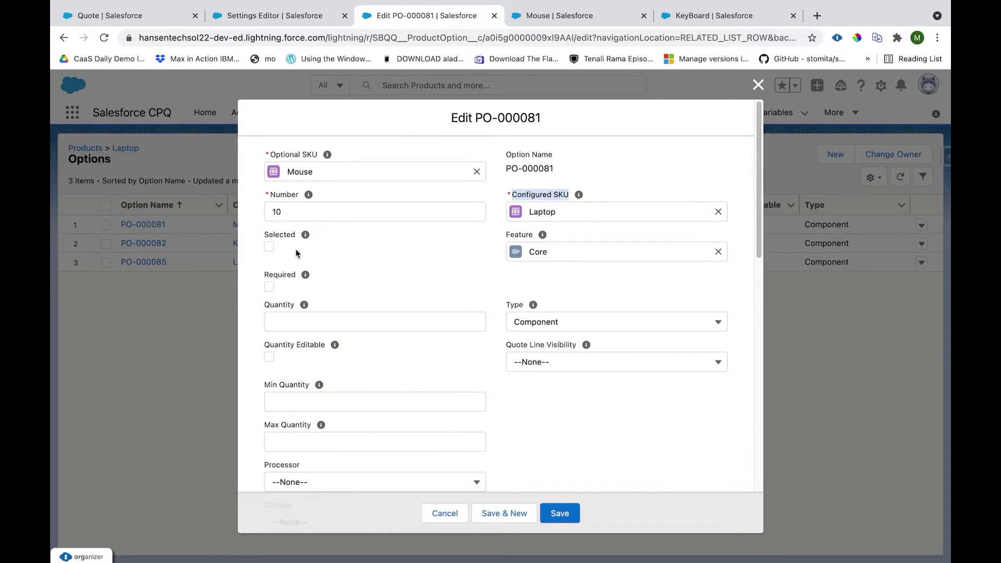
pyautogui.click(266, 280)
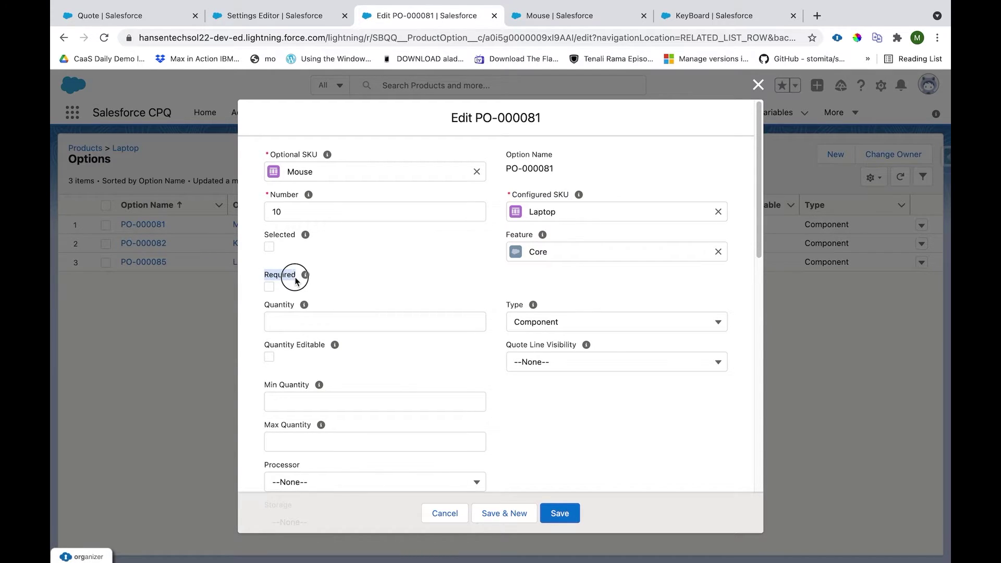
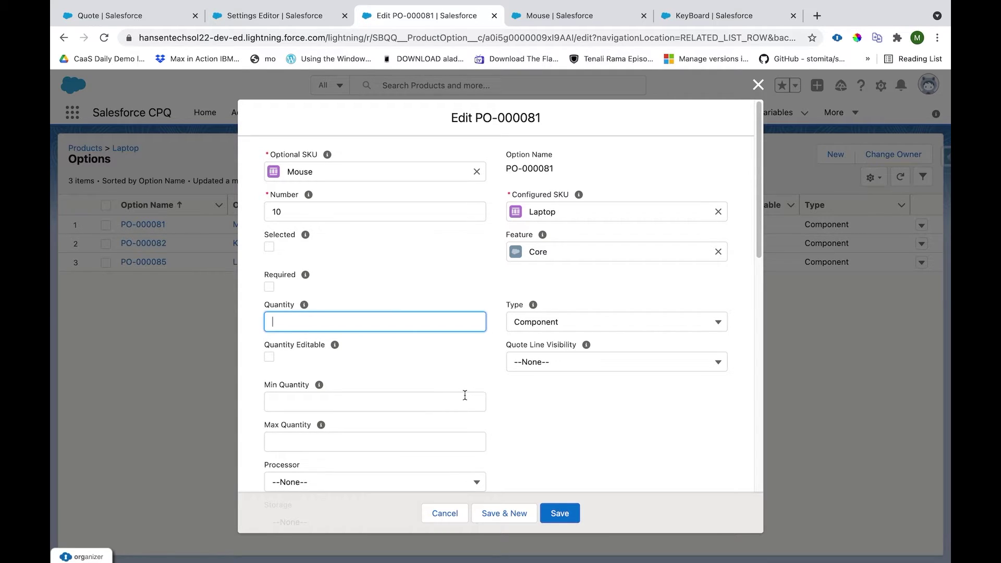
pyautogui.click(443, 513)
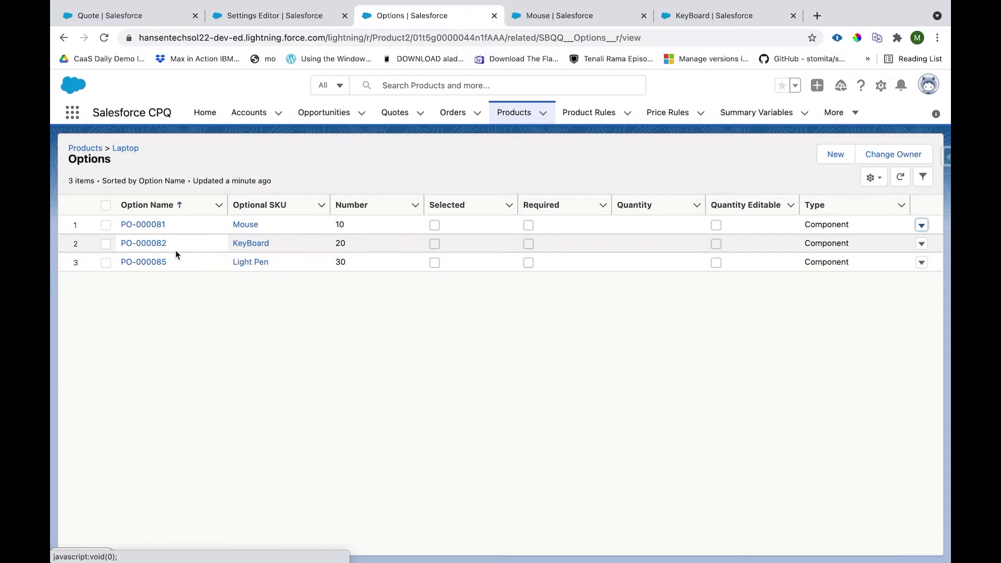
# Step: Inspect the KeyBoard option's settings, including its Configured SKU and Feature, and cancel the edit
pyautogui.click(921, 243)
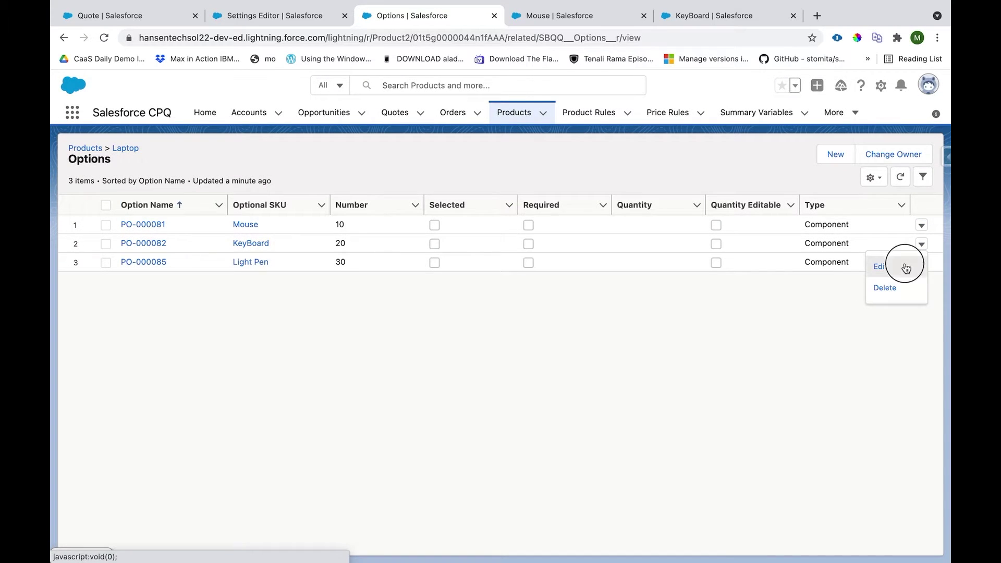
pyautogui.click(886, 265)
pyautogui.scroll(-3, 386, 241)
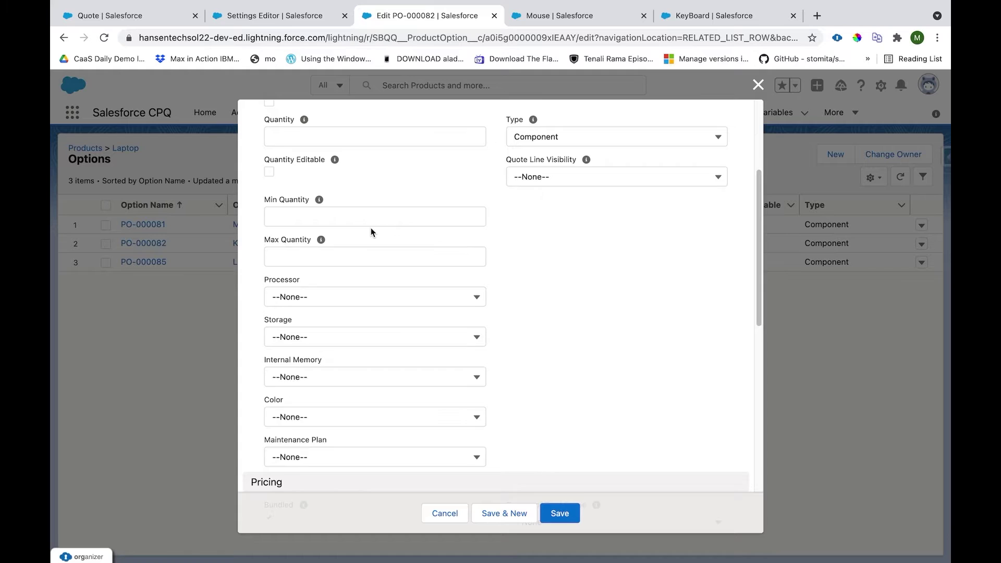
pyautogui.scroll(3, 370, 231)
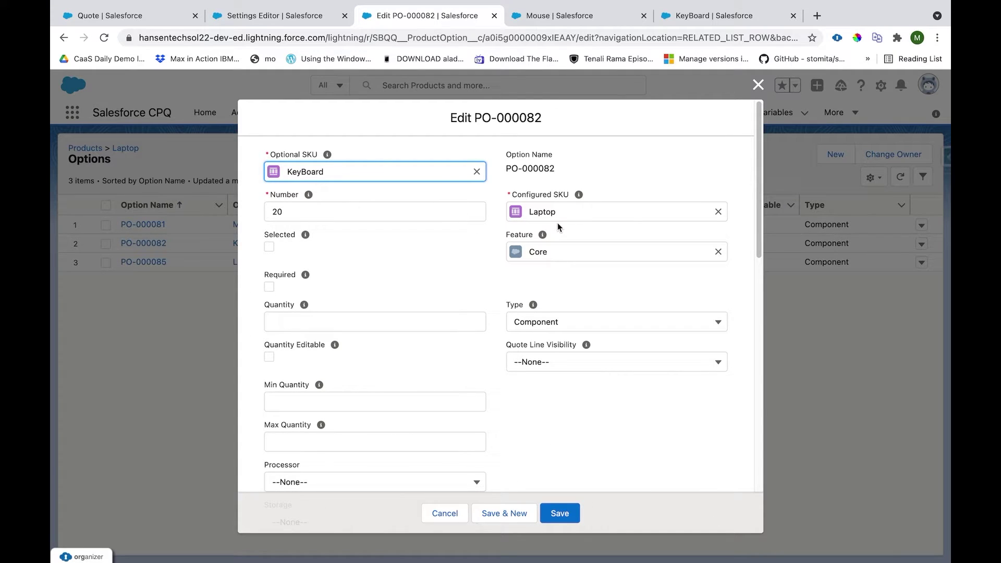
pyautogui.click(450, 516)
# Step: Inspect the Light Pen option's settings and assigned Feature, and cancel the edit
pyautogui.click(921, 264)
pyautogui.click(910, 280)
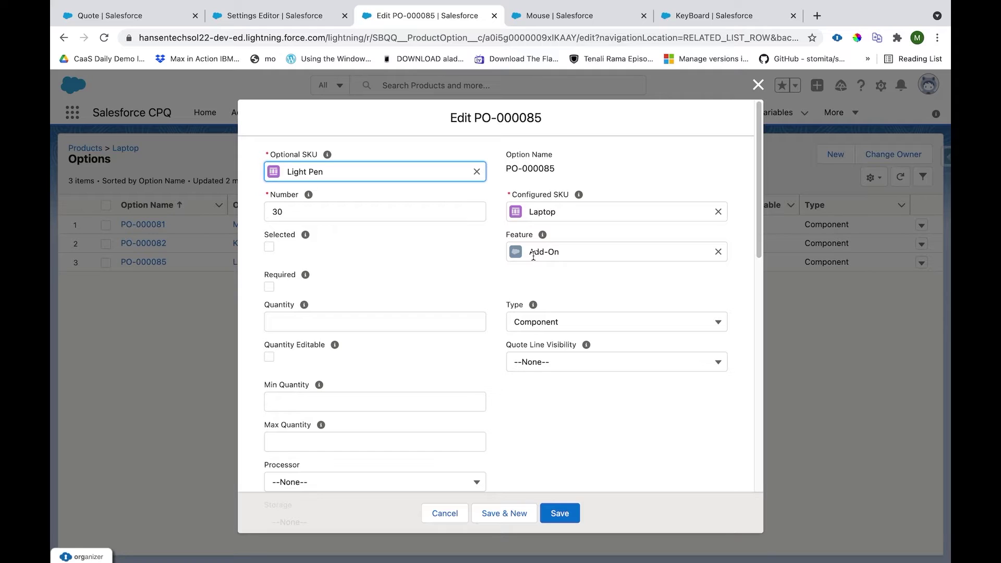
pyautogui.click(445, 513)
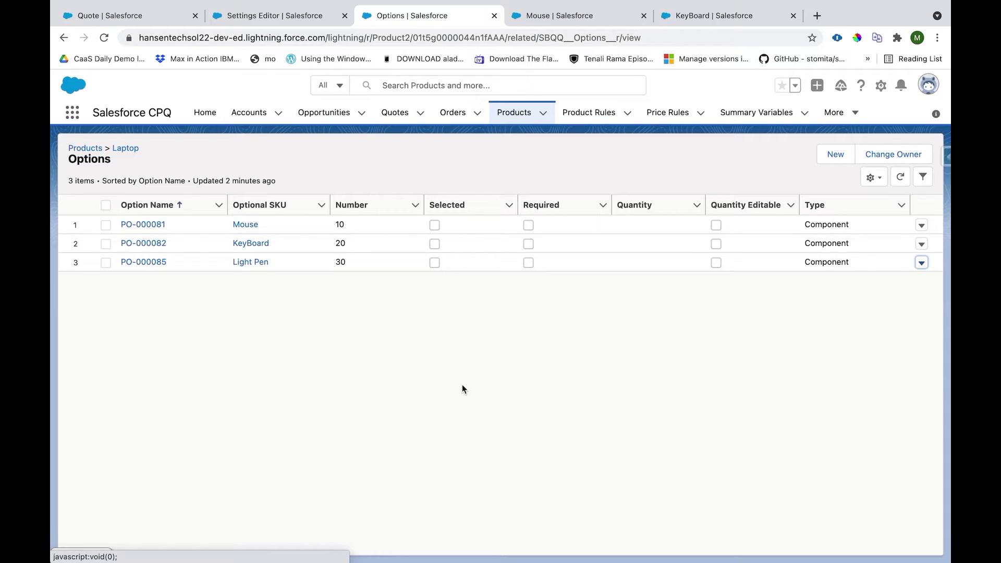
# Step: In the quote's product selection, confirm the Laptop as the chosen product to open its bundle configuration
pyautogui.click(129, 20)
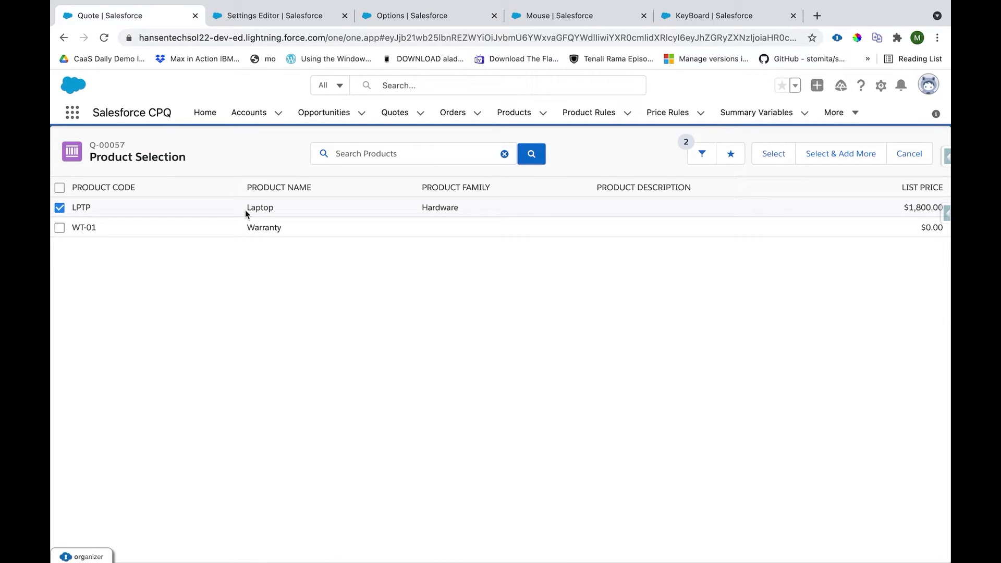
pyautogui.doubleClick(268, 207)
pyautogui.click(279, 292)
pyautogui.click(768, 159)
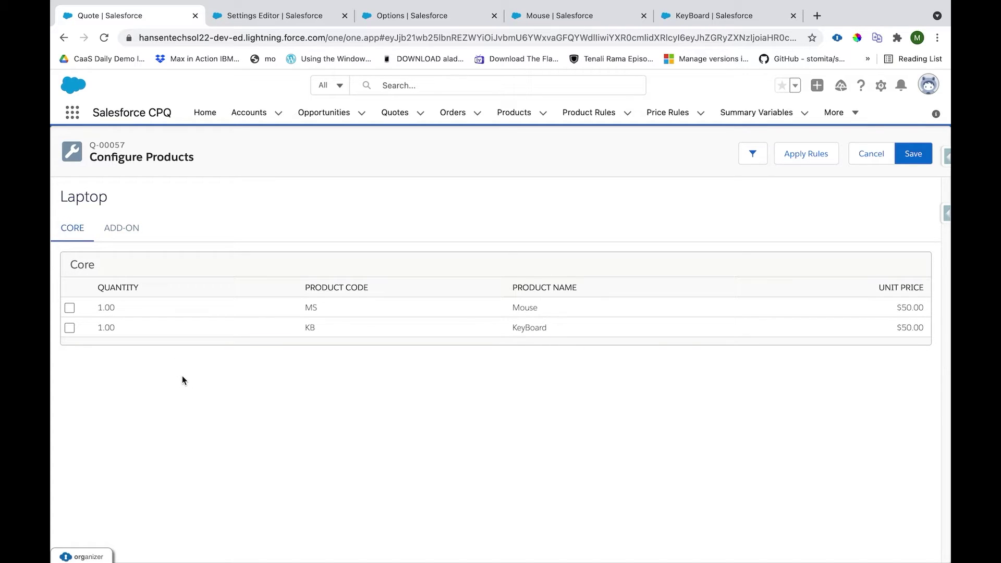
# Step: Review the options offered under the Laptop bundle's Add-On and Core features
pyautogui.click(124, 239)
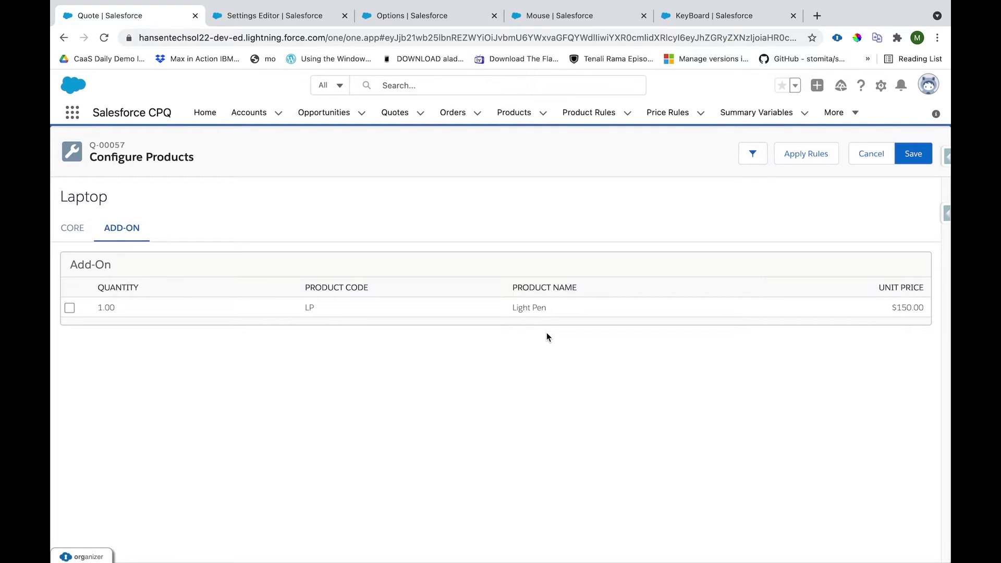
pyautogui.click(63, 235)
# Step: Mark the Laptop's Mouse product option as Selected and save the option
pyautogui.click(412, 15)
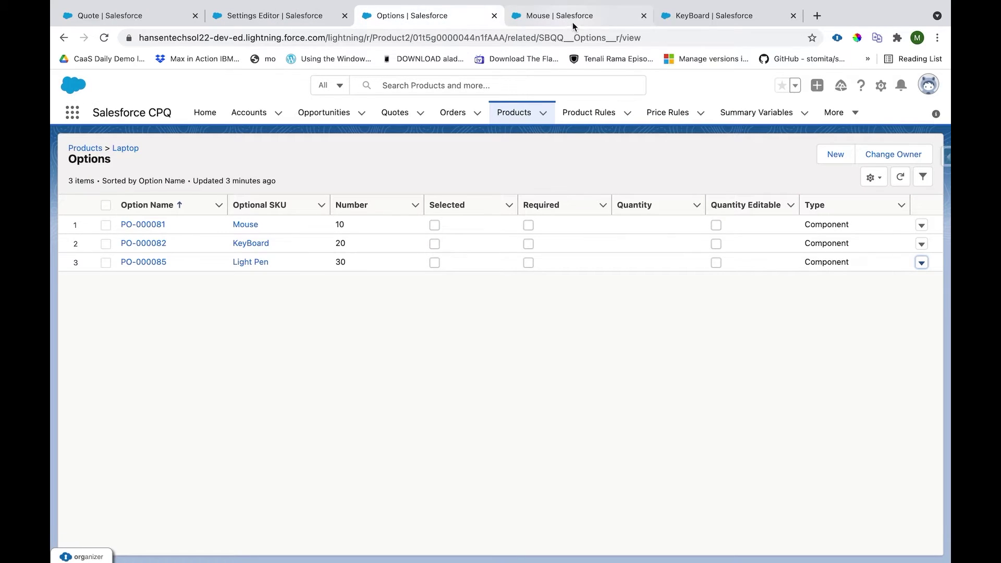
pyautogui.click(920, 226)
pyautogui.click(913, 237)
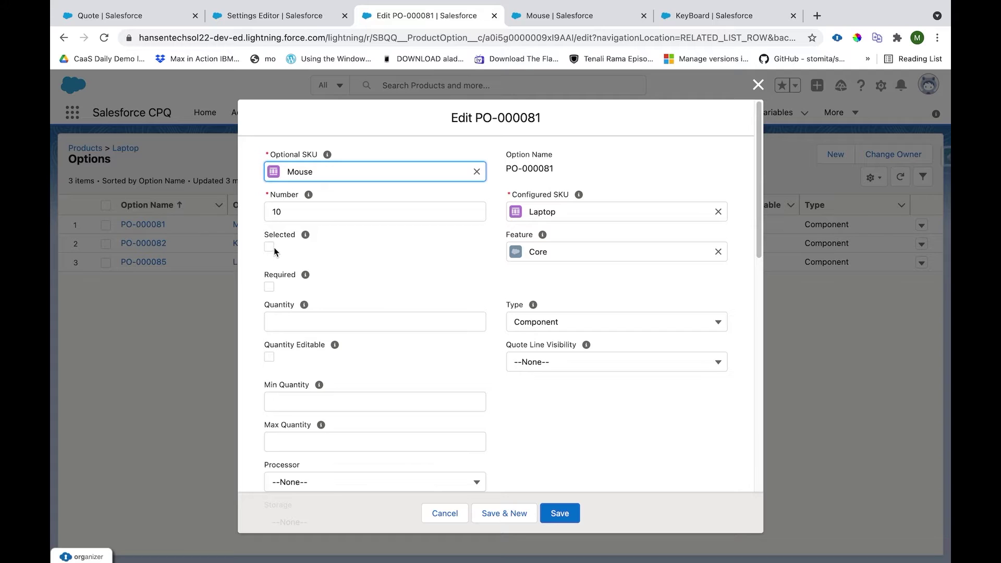
pyautogui.click(270, 249)
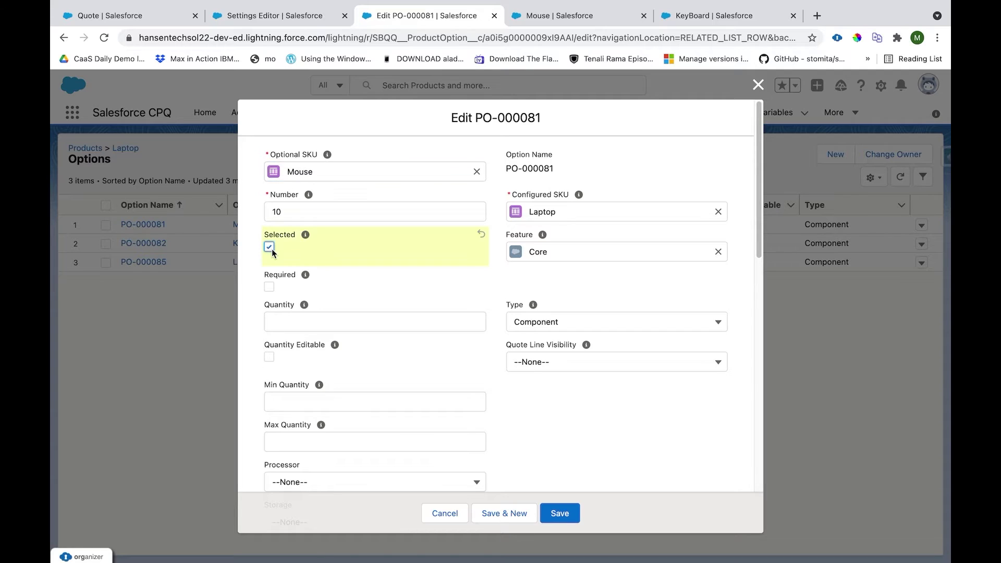
pyautogui.click(551, 516)
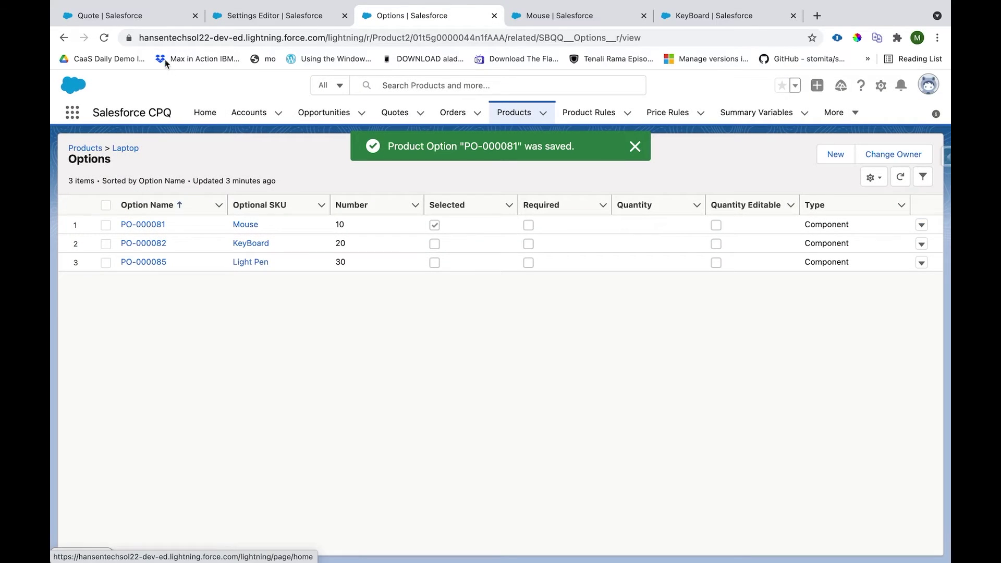
# Step: Reload the quote, add the Laptop again to check the Mouse's default selection, and deselect the Mouse in the Core feature
pyautogui.click(154, 17)
pyautogui.click(178, 38)
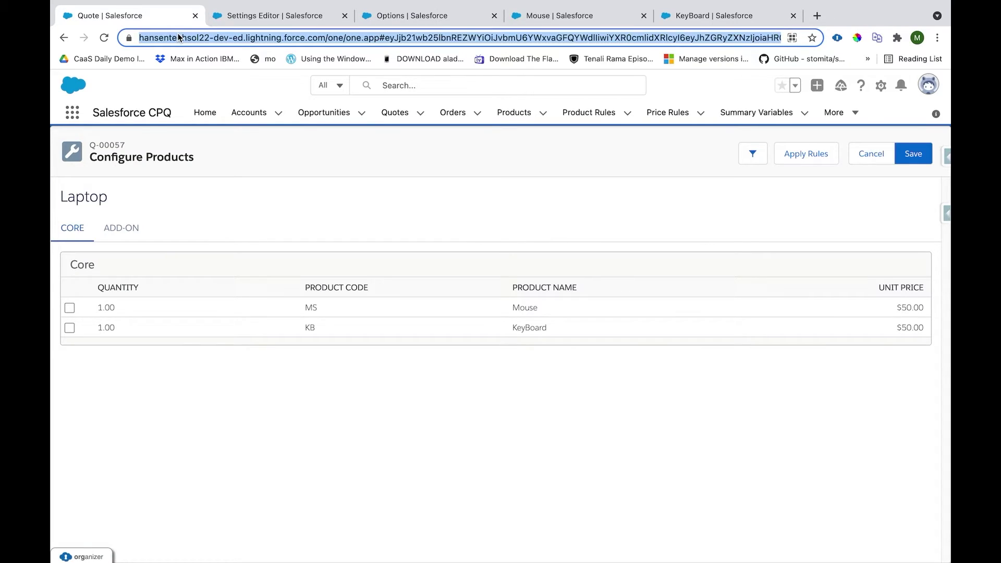
pyautogui.press('Return')
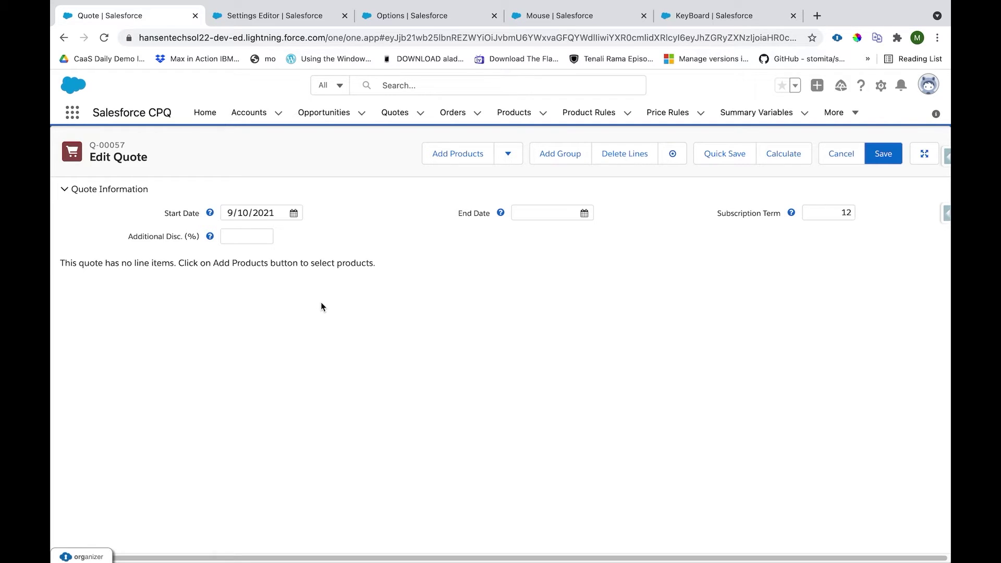
pyautogui.click(460, 158)
pyautogui.click(61, 209)
pyautogui.click(765, 158)
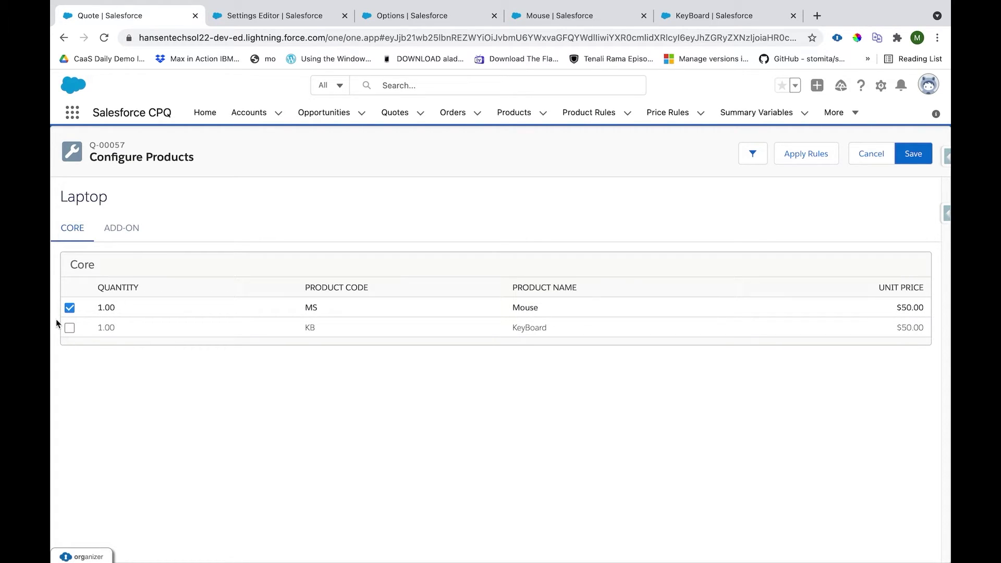
pyautogui.click(70, 308)
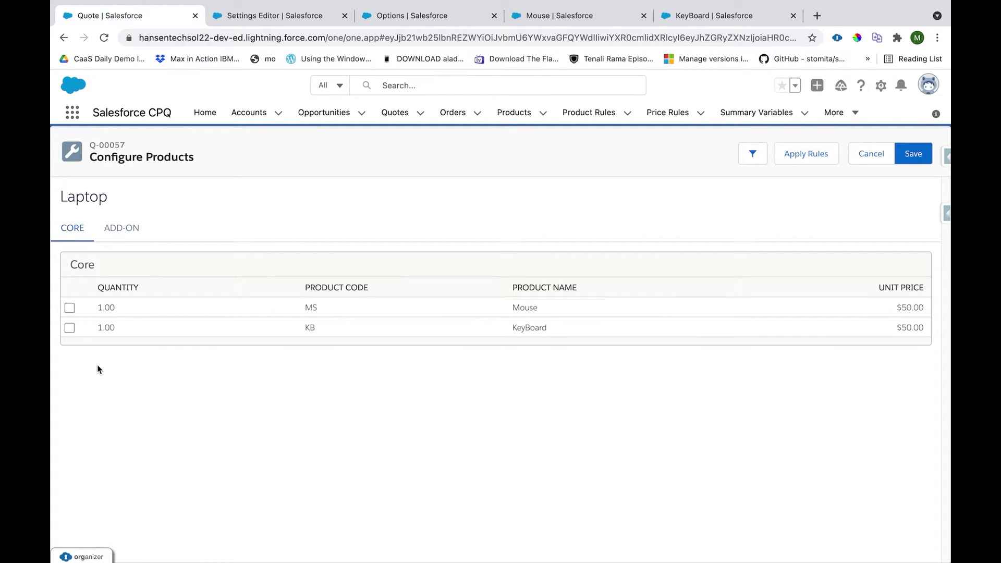
# Step: Make the Laptop's Mouse option Required with a Quantity of 12, and save the option
pyautogui.click(429, 21)
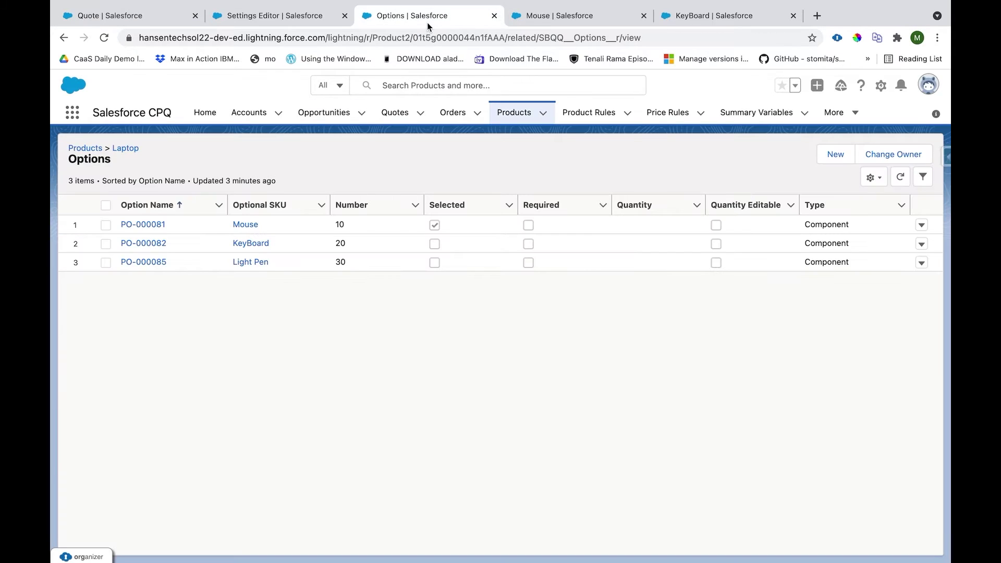
pyautogui.click(921, 225)
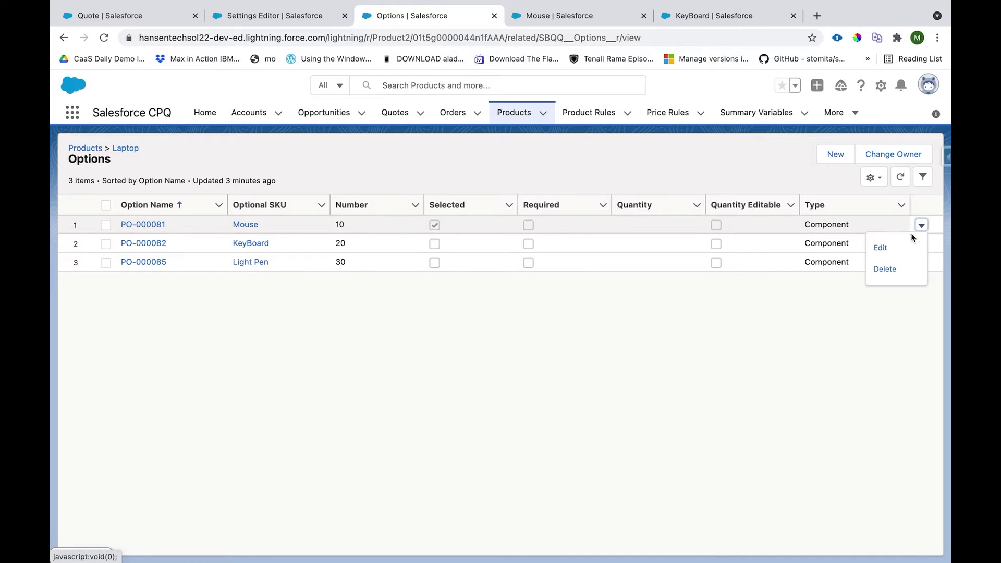
pyautogui.click(903, 243)
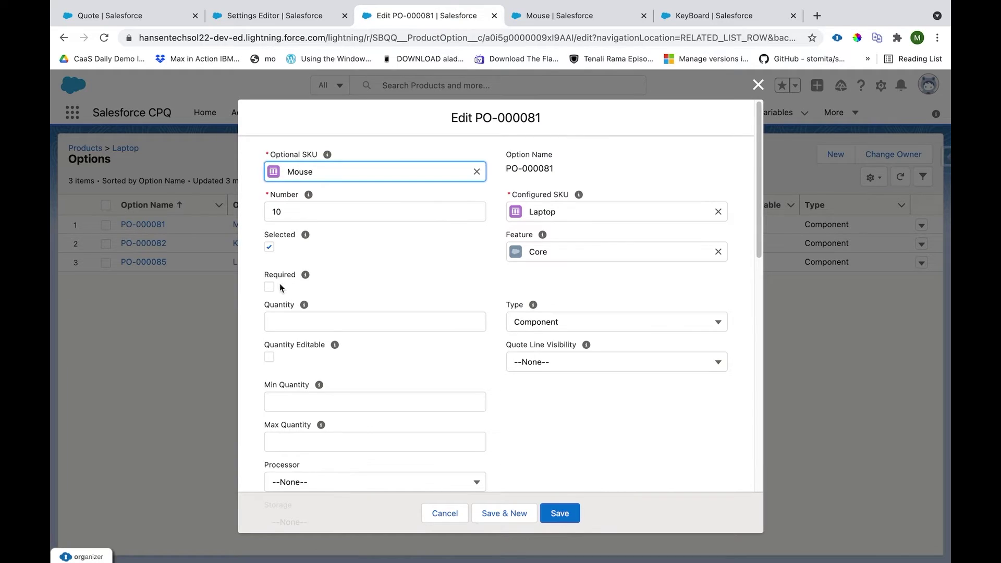
pyautogui.click(270, 287)
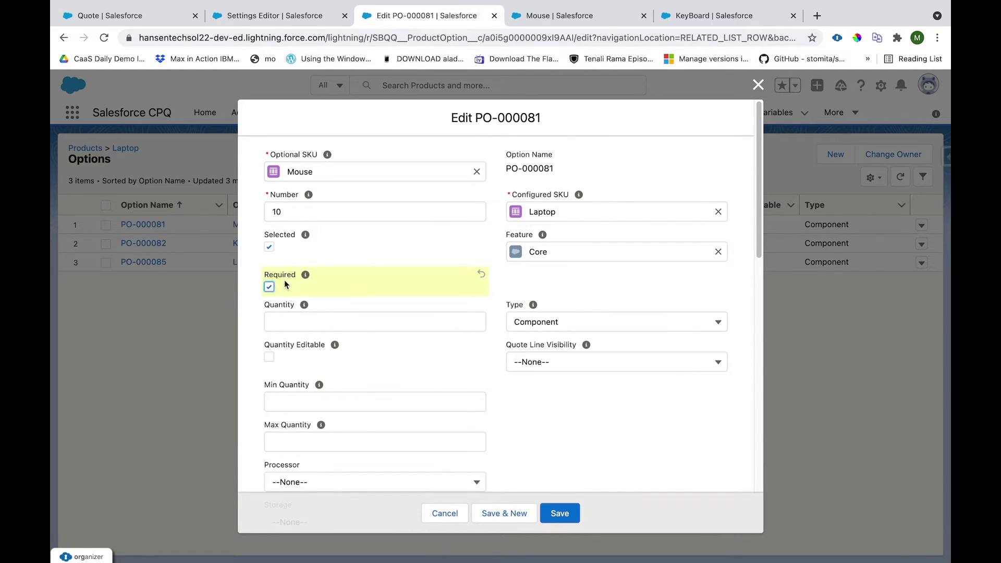
pyautogui.click(310, 329)
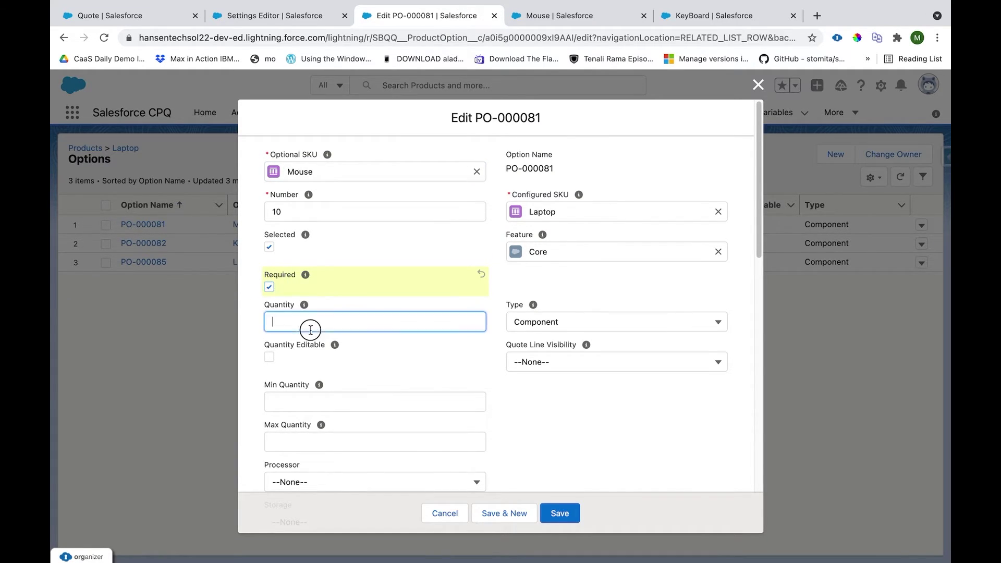
pyautogui.write('12')
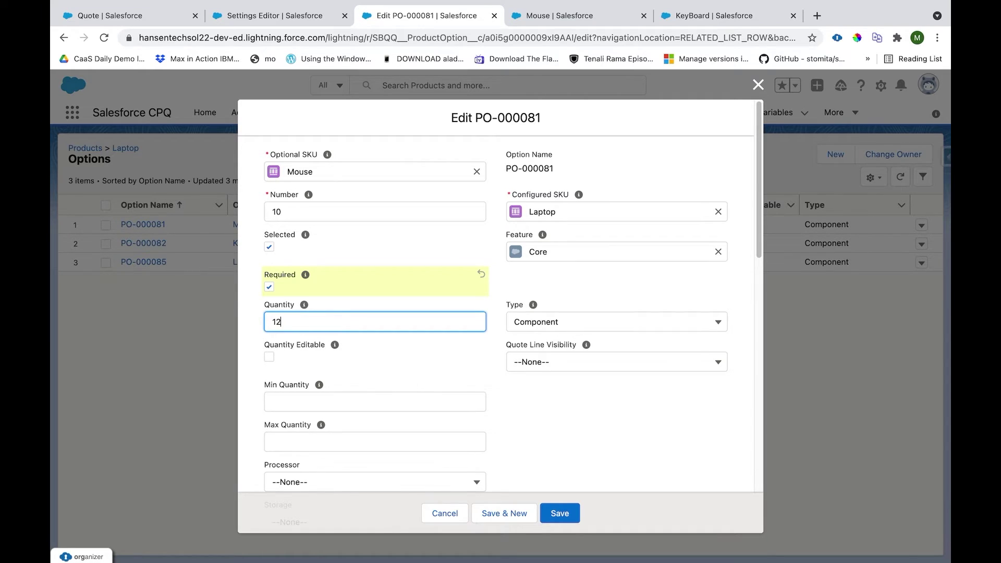
pyautogui.click(418, 364)
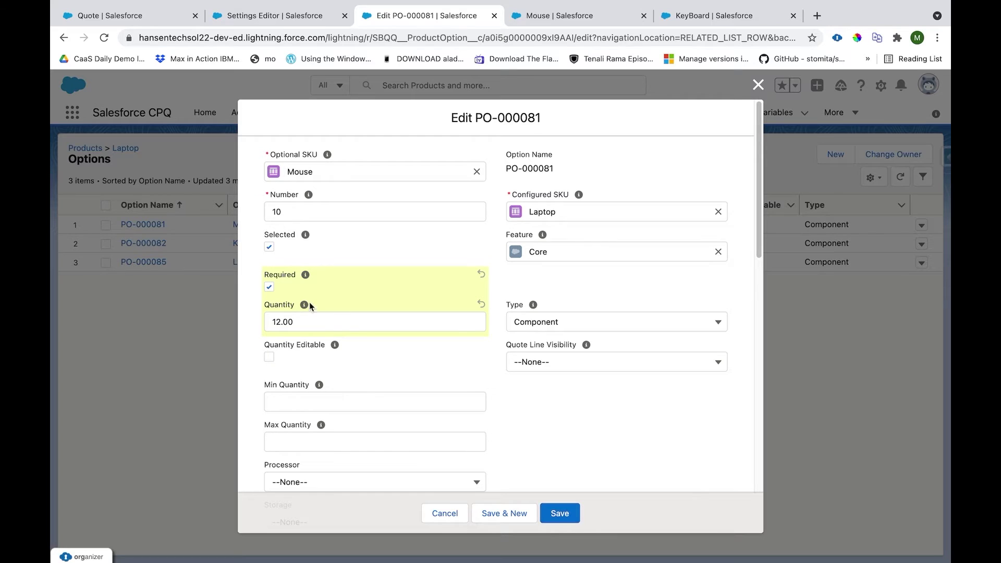
pyautogui.click(277, 321)
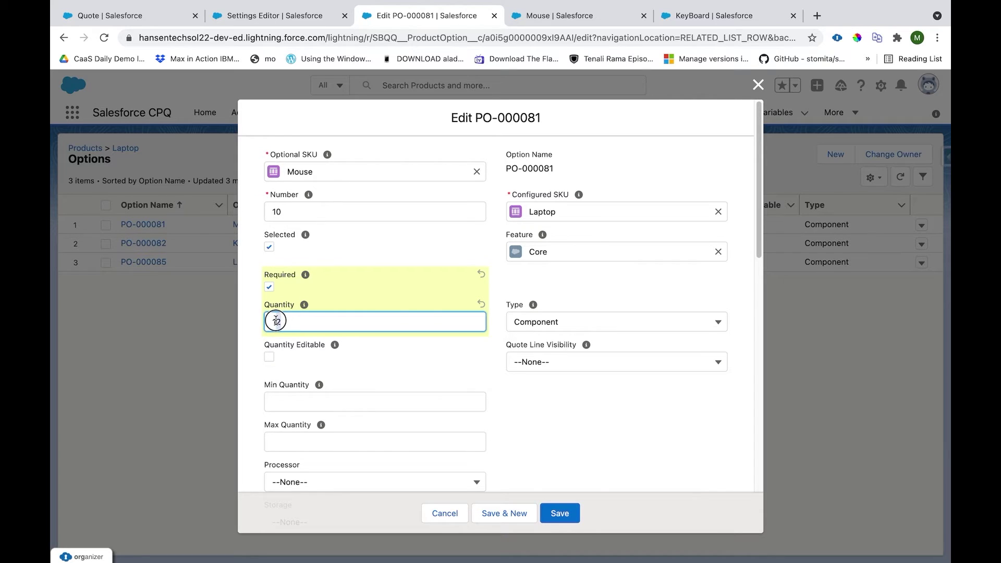
pyautogui.click(572, 510)
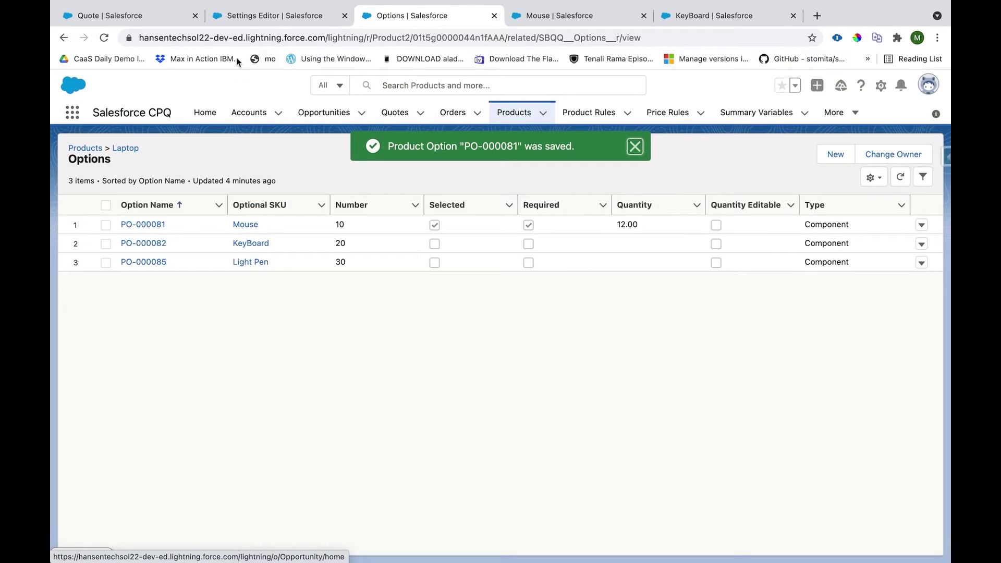
# Step: Reload the quote and reopen the Laptop configuration to check whether the Mouse's selection and quantity can be changed
pyautogui.click(169, 27)
pyautogui.click(200, 41)
pyautogui.press('Return')
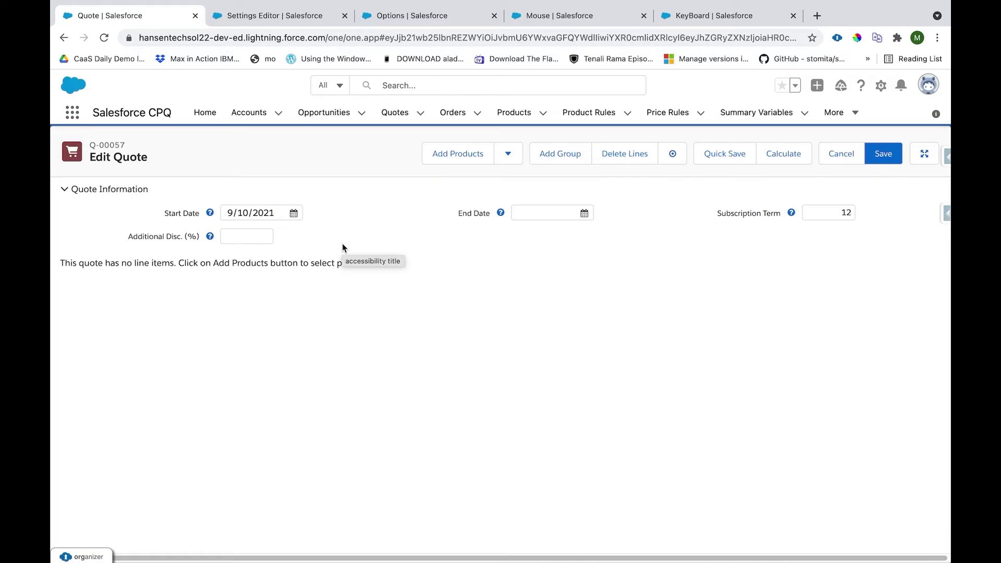
pyautogui.click(450, 154)
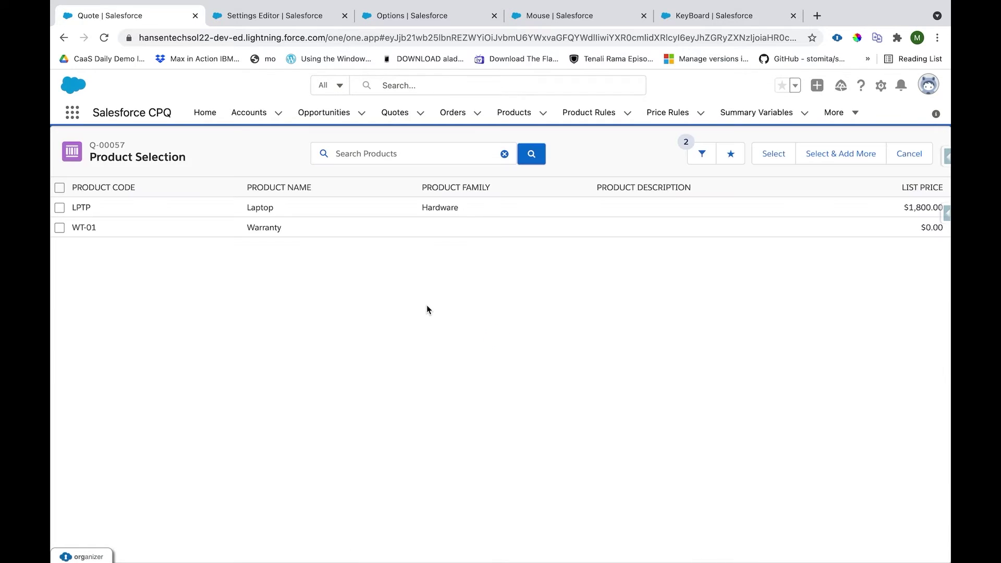
pyautogui.click(59, 208)
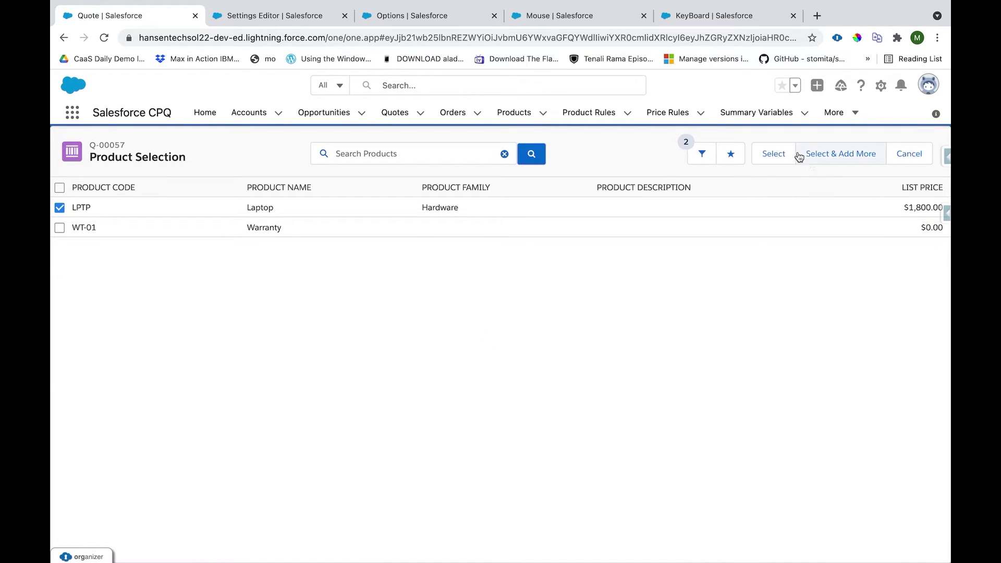
pyautogui.click(768, 162)
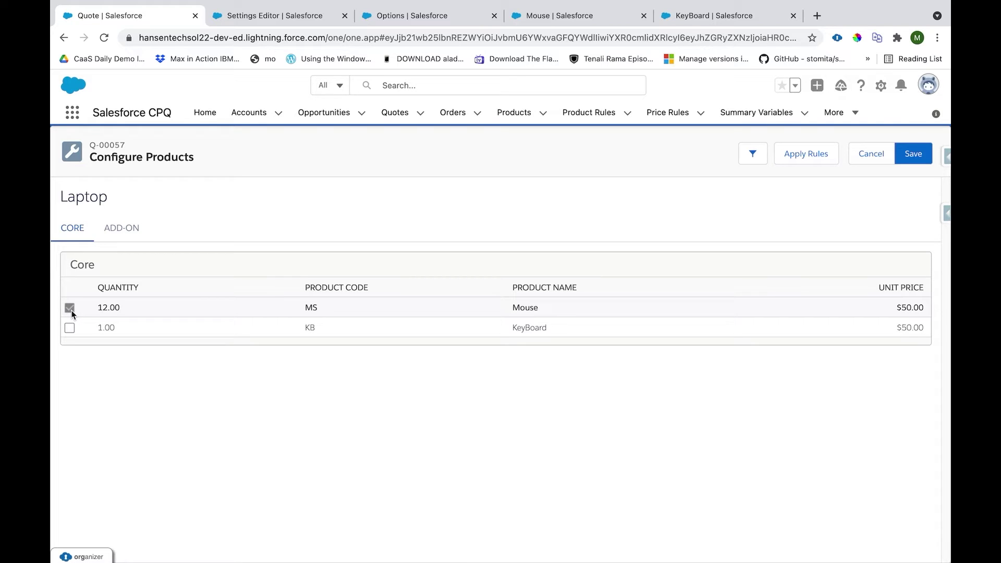
pyautogui.click(109, 308)
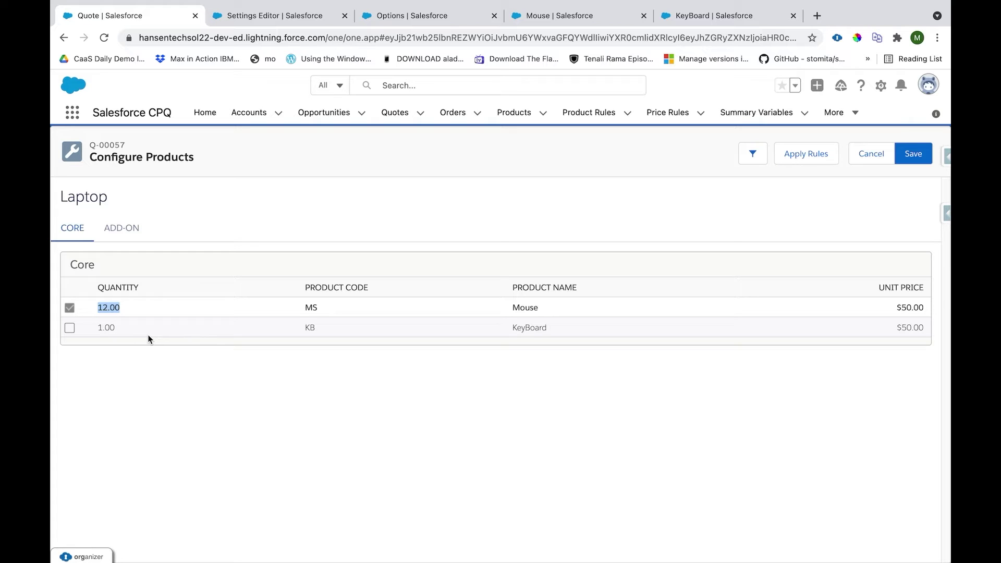
# Step: Enable Quantity Editable on the Laptop's Mouse option and save the option
pyautogui.click(409, 20)
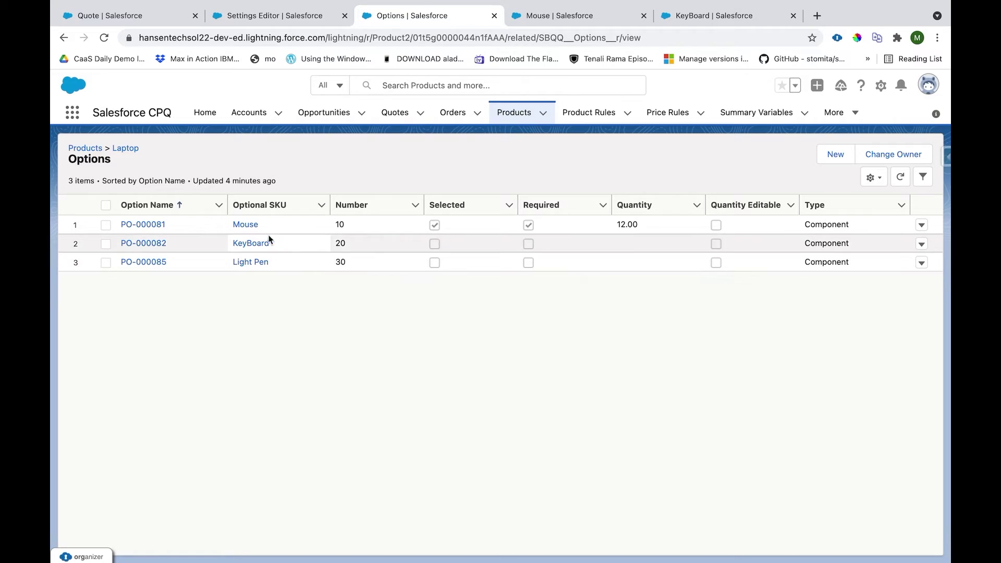
pyautogui.click(921, 225)
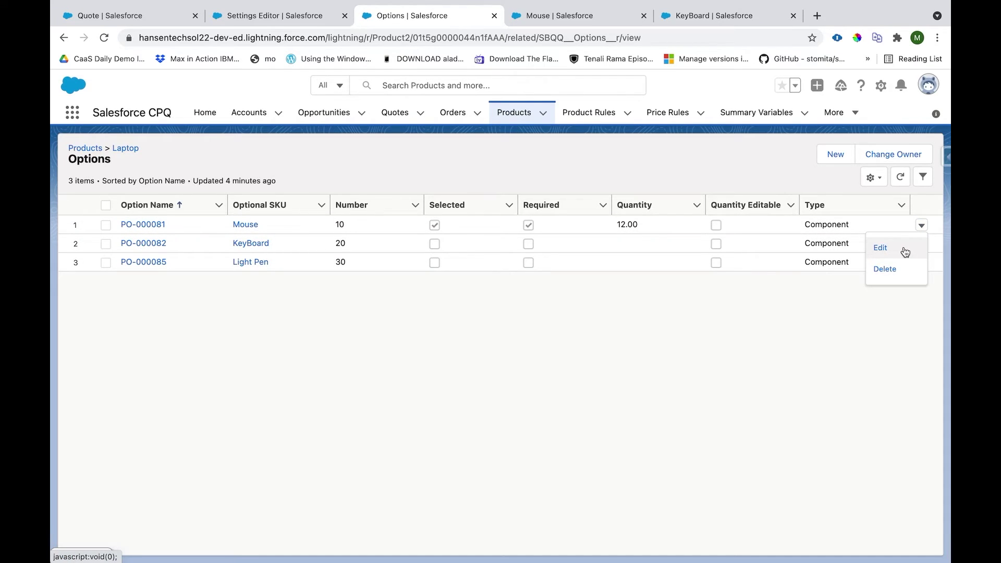
pyautogui.click(880, 248)
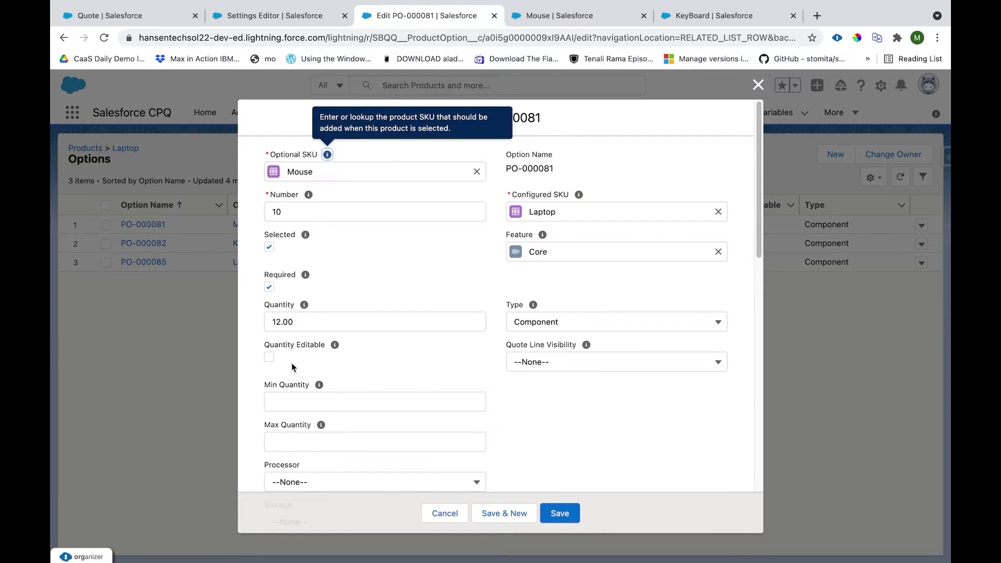
pyautogui.click(269, 359)
pyautogui.click(560, 513)
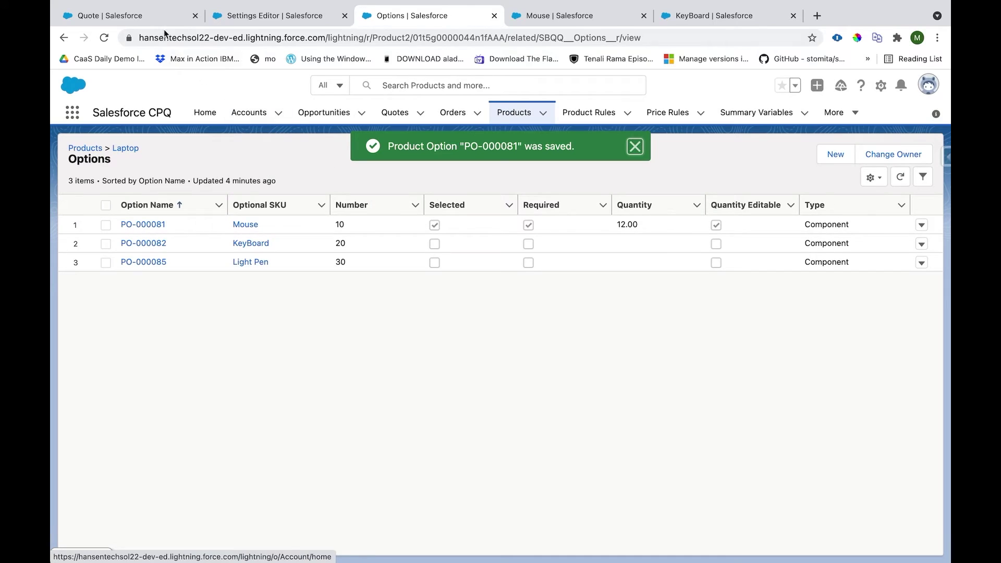
# Step: Reload the quote and add the Laptop product again to open its updated bundle configuration
pyautogui.click(156, 17)
pyautogui.click(174, 35)
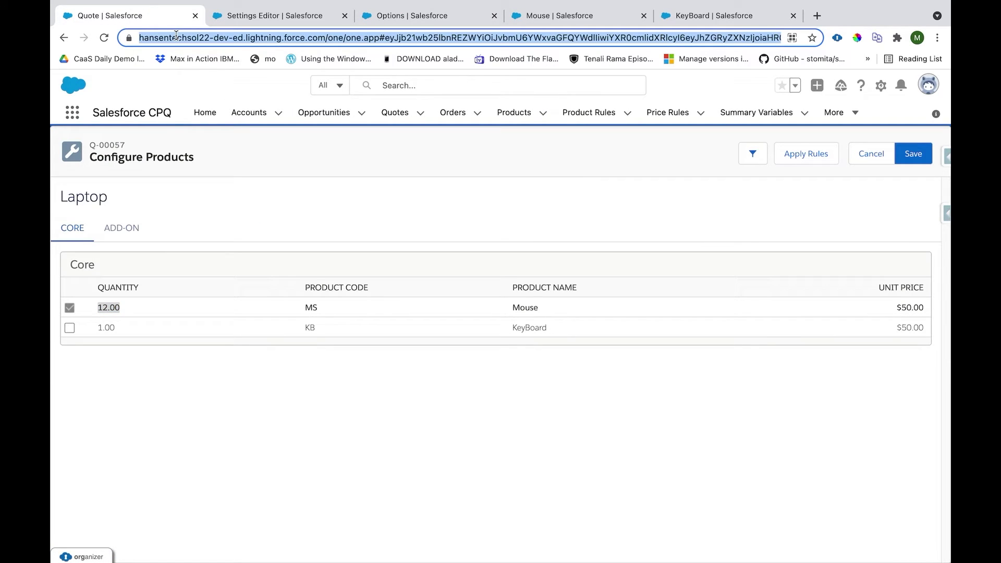
pyautogui.press('Return')
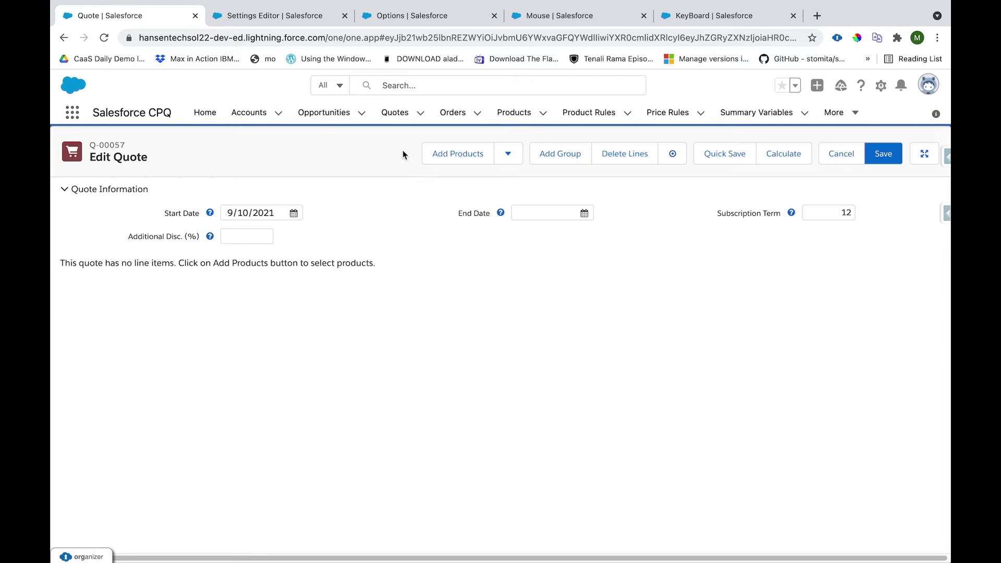
pyautogui.click(436, 154)
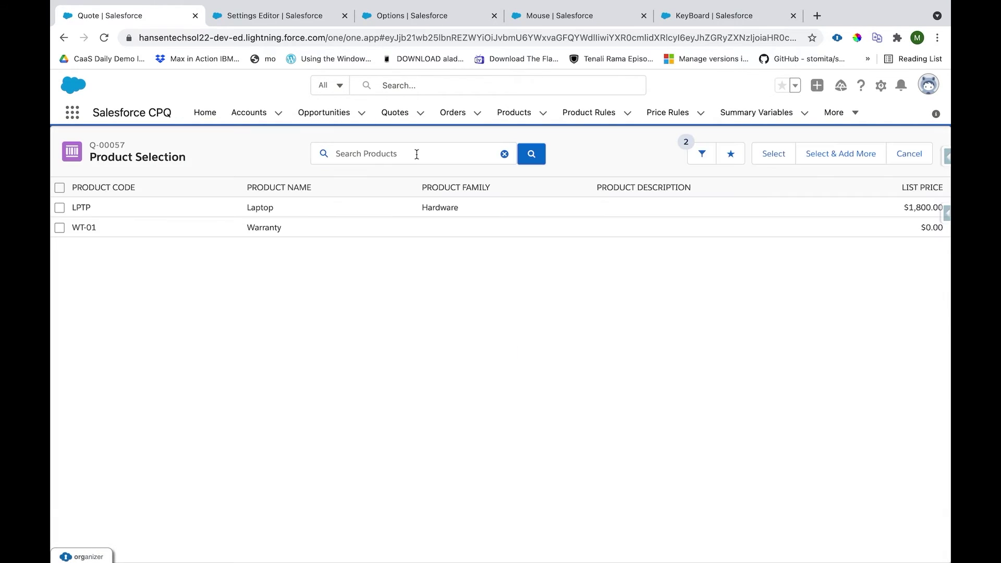
pyautogui.click(60, 208)
pyautogui.click(774, 154)
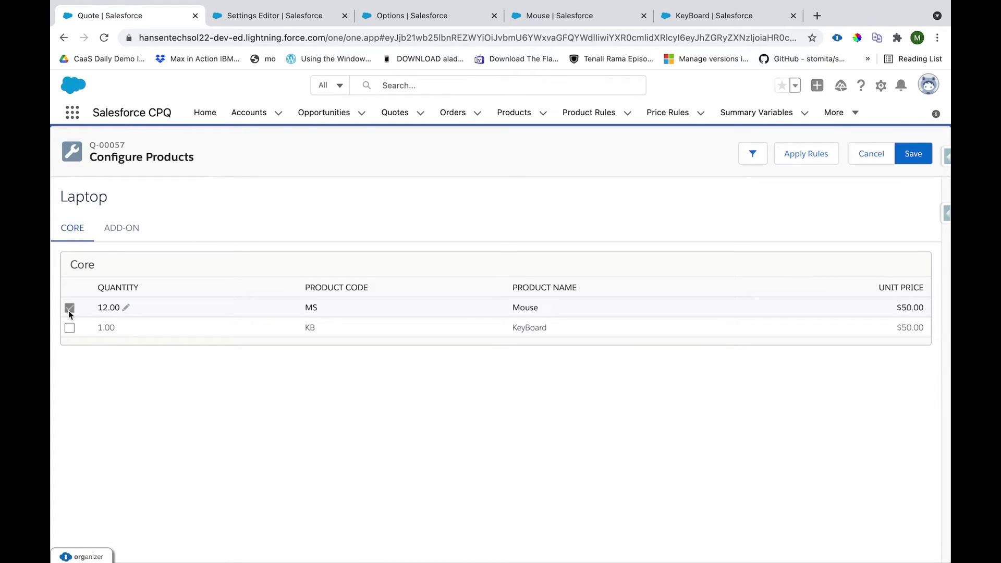
# Step: Set the Mouse's quantity to 1 in the bundle's Core feature
pyautogui.click(127, 308)
pyautogui.write('1')
pyautogui.click(231, 443)
# Step: Include the Light Pen add-on and the Core KeyBoard in the Laptop bundle, and save the configuration to the quote
pyautogui.click(124, 233)
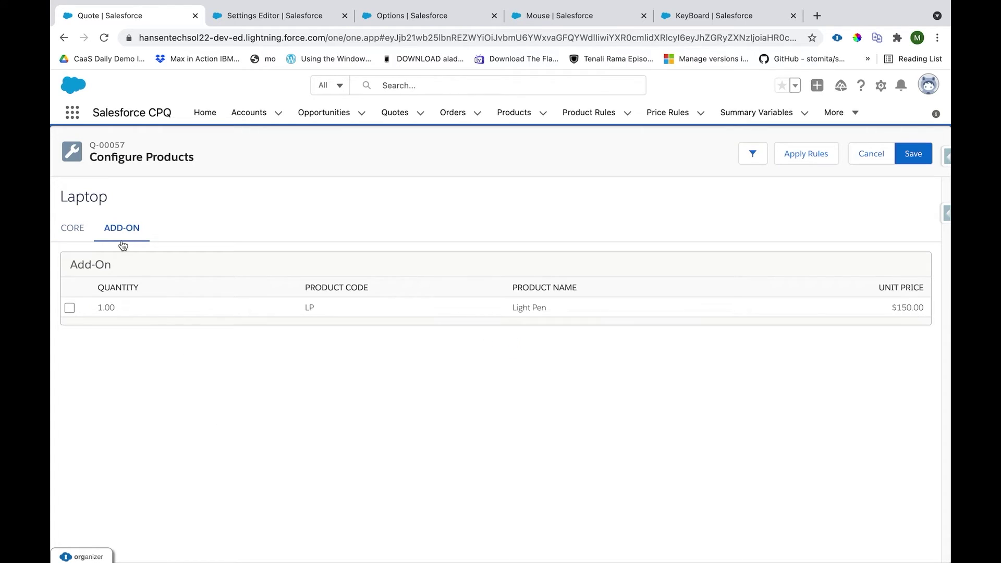
pyautogui.click(70, 309)
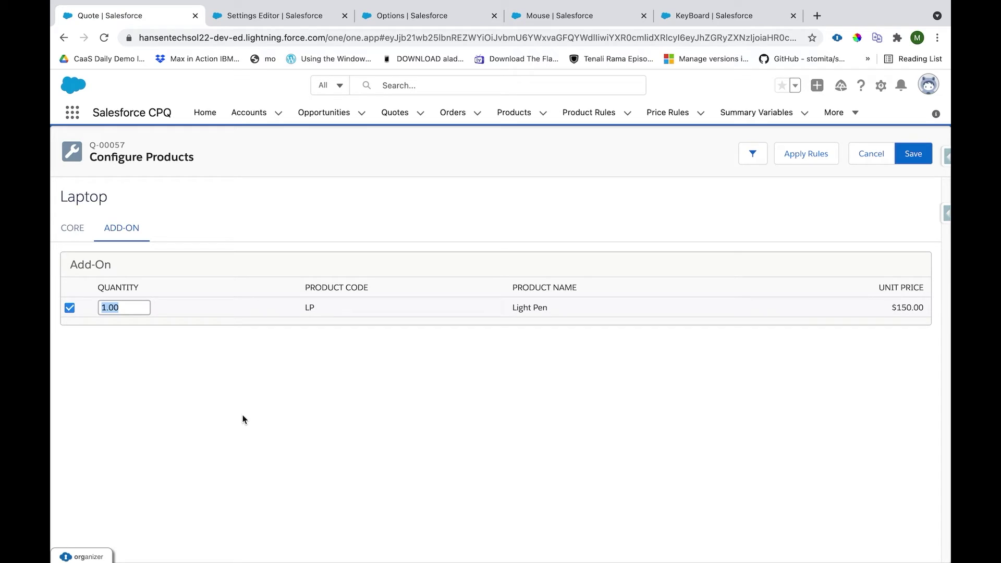
pyautogui.click(78, 238)
pyautogui.click(69, 328)
pyautogui.click(258, 426)
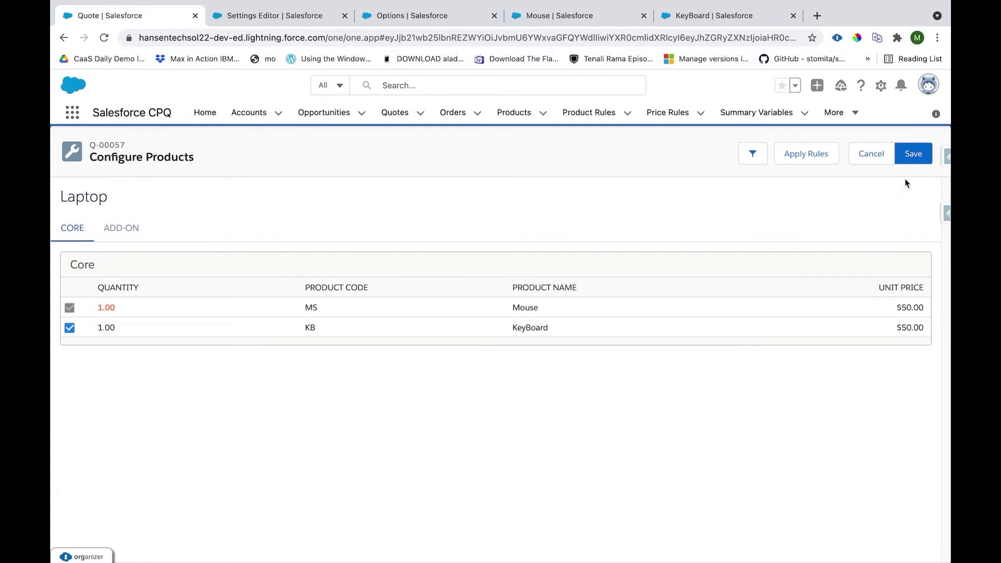
pyautogui.click(910, 156)
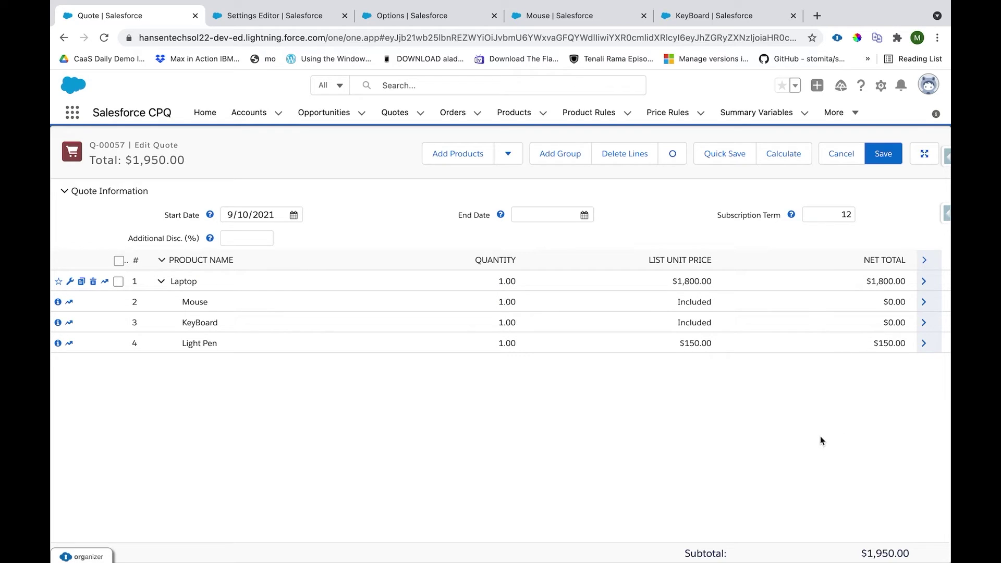
# Step: Review the Laptop bundle's quote lines, including its Mouse, KeyBoard and Light Pen components and the Laptop's list unit price
pyautogui.click(187, 283)
pyautogui.moveTo(182, 302); pyautogui.dragTo(219, 345)
pyautogui.moveTo(677, 281); pyautogui.dragTo(707, 281)
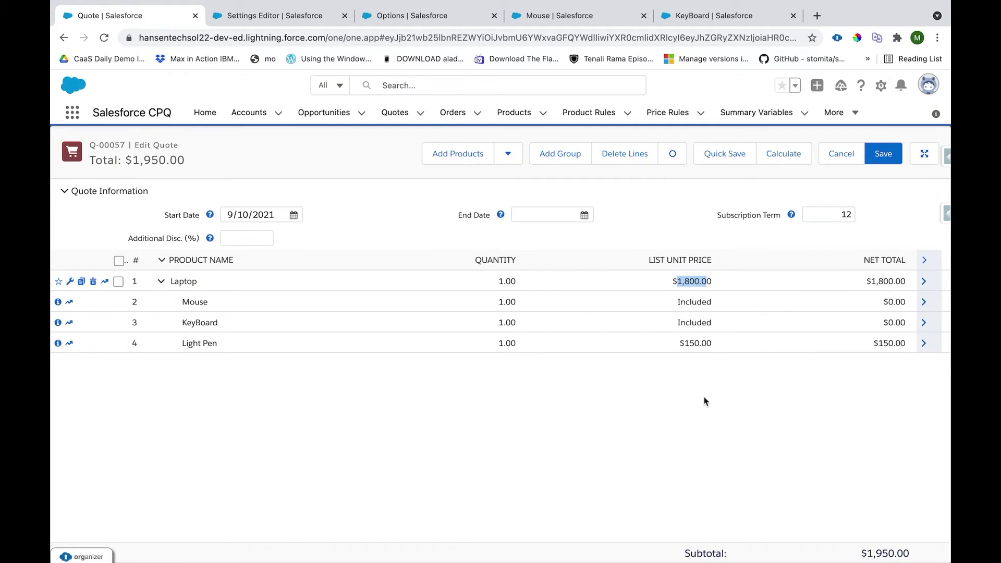
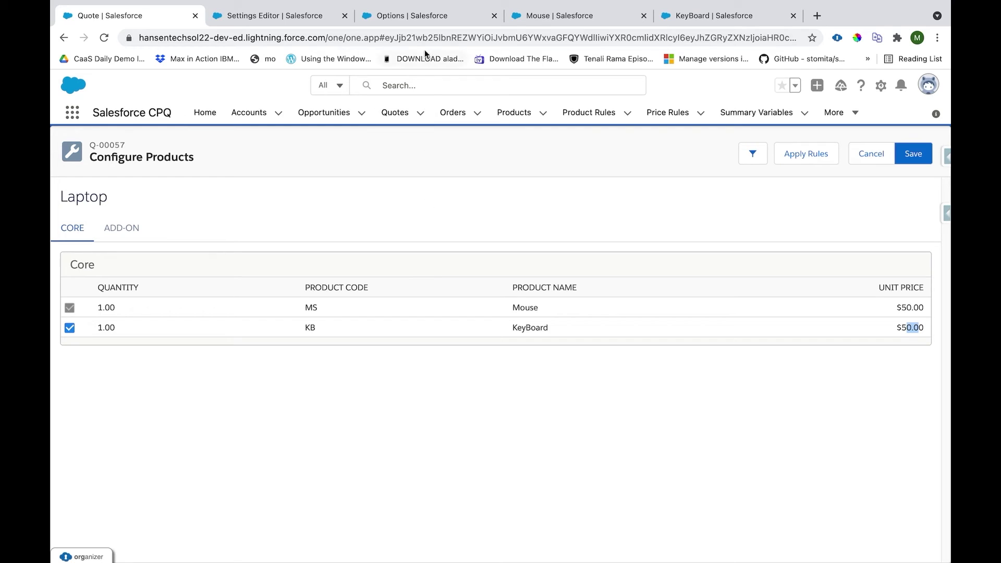
# Step: Open the Laptop's Mouse option for editing and check its Bundled setting in the Pricing section
pyautogui.click(427, 21)
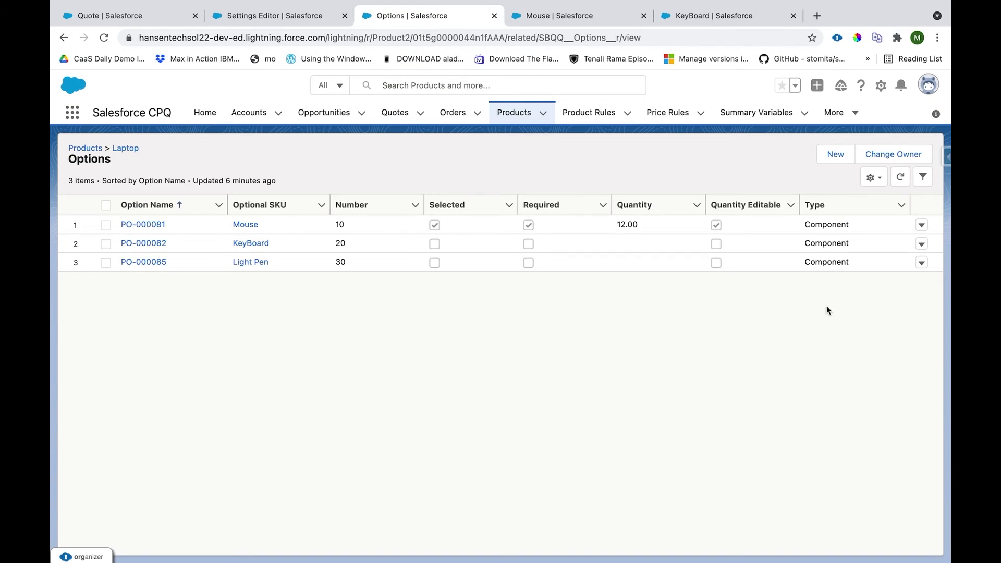
pyautogui.click(922, 226)
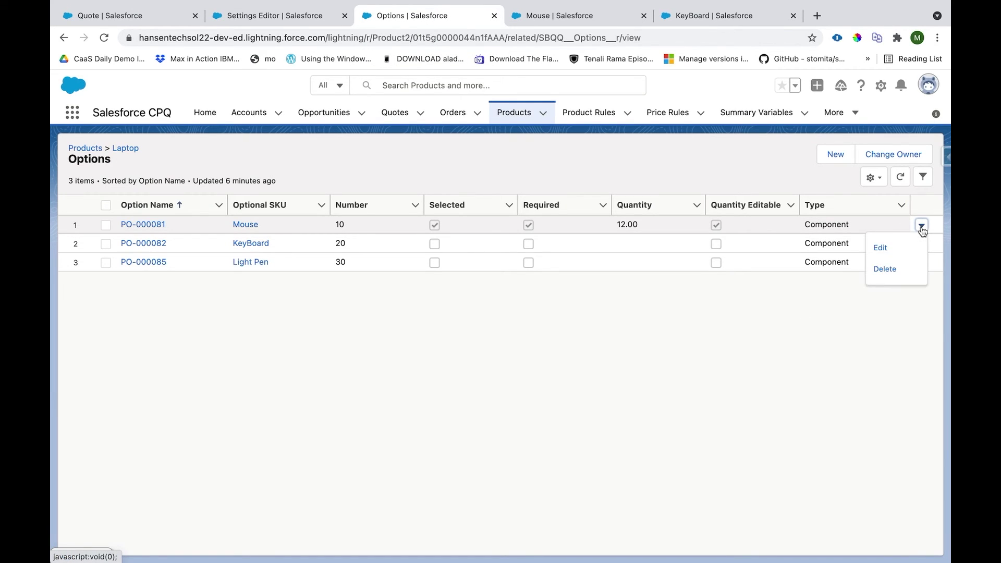
pyautogui.click(879, 246)
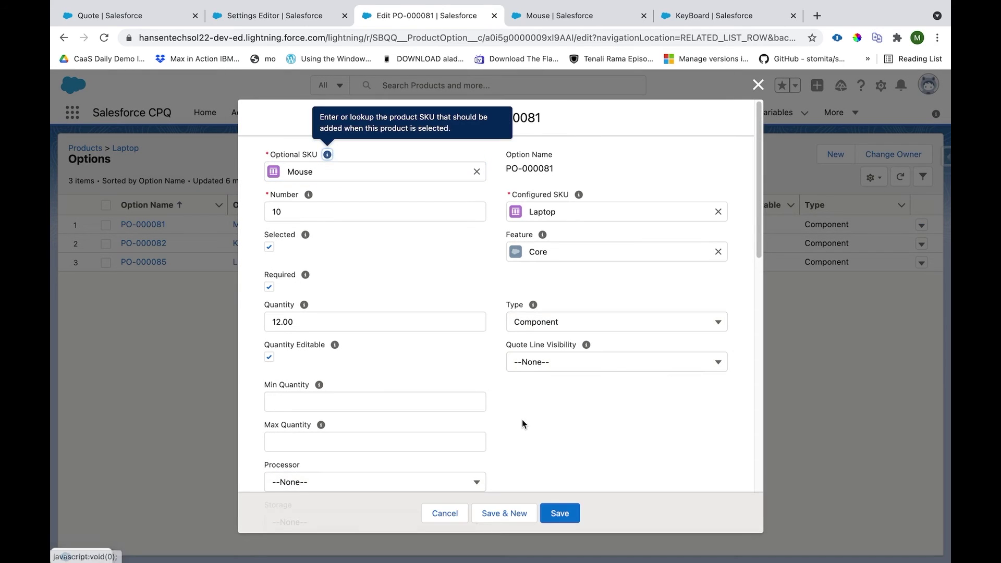
pyautogui.scroll(-5, 525, 399)
pyautogui.scroll(-2, 525, 399)
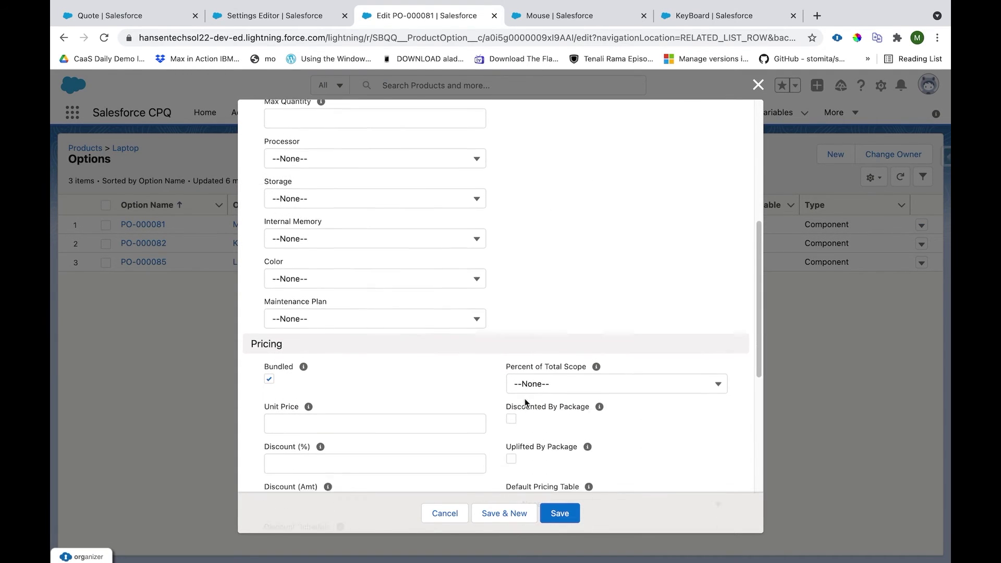
pyautogui.moveTo(266, 359); pyautogui.dragTo(291, 358)
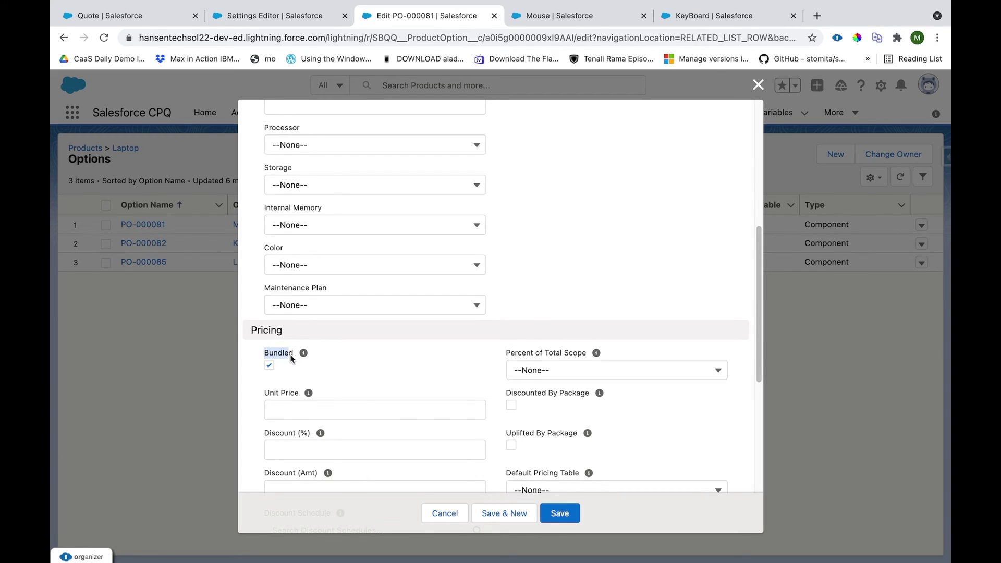
# Step: Check the Mouse's unit price in the quote's Laptop configuration, save the configuration, and compare the Mouse and KeyBoard list unit prices
pyautogui.click(102, 9)
pyautogui.moveTo(902, 309); pyautogui.dragTo(924, 309)
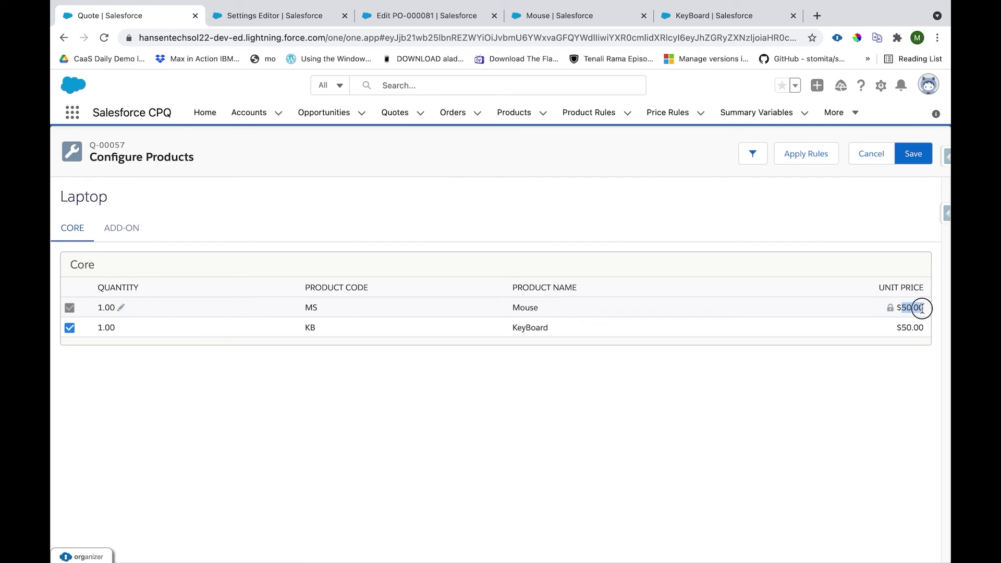
pyautogui.click(914, 154)
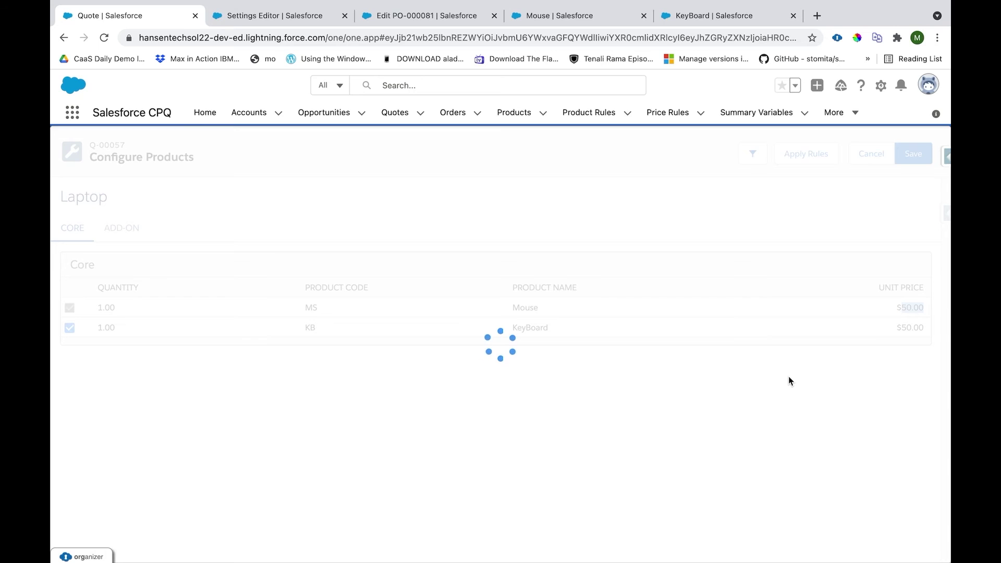
pyautogui.click(700, 309)
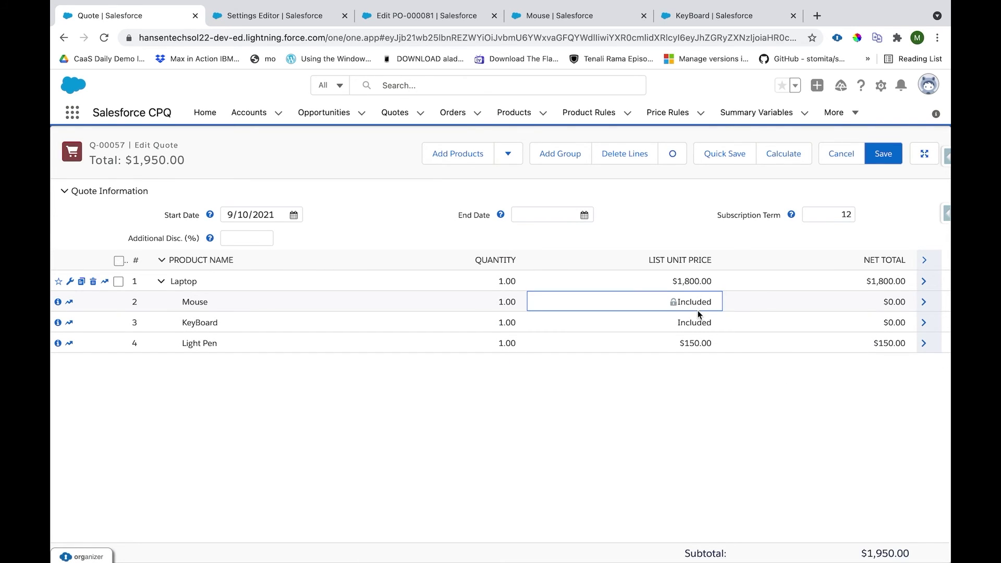
pyautogui.doubleClick(698, 322)
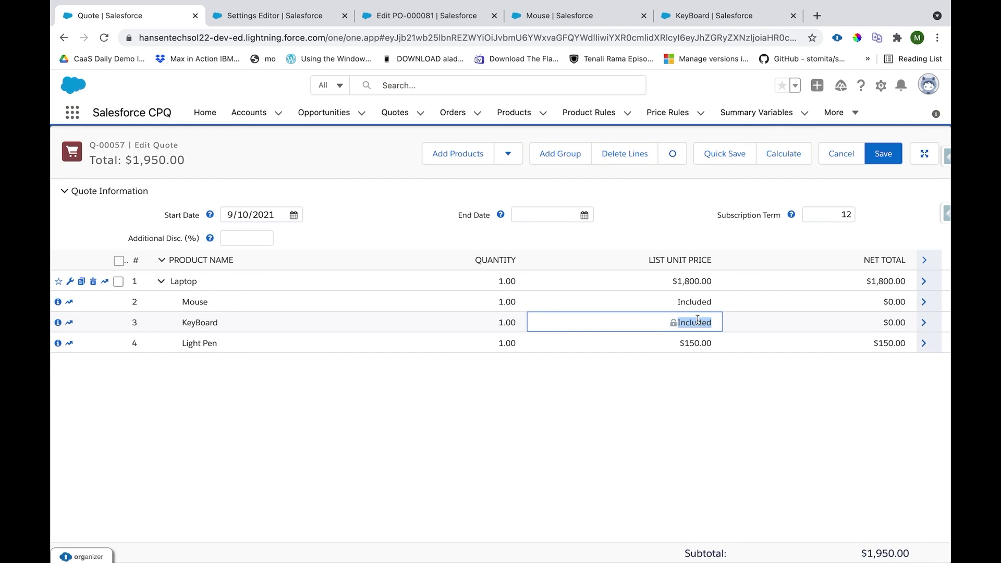
pyautogui.press('super+Tab')
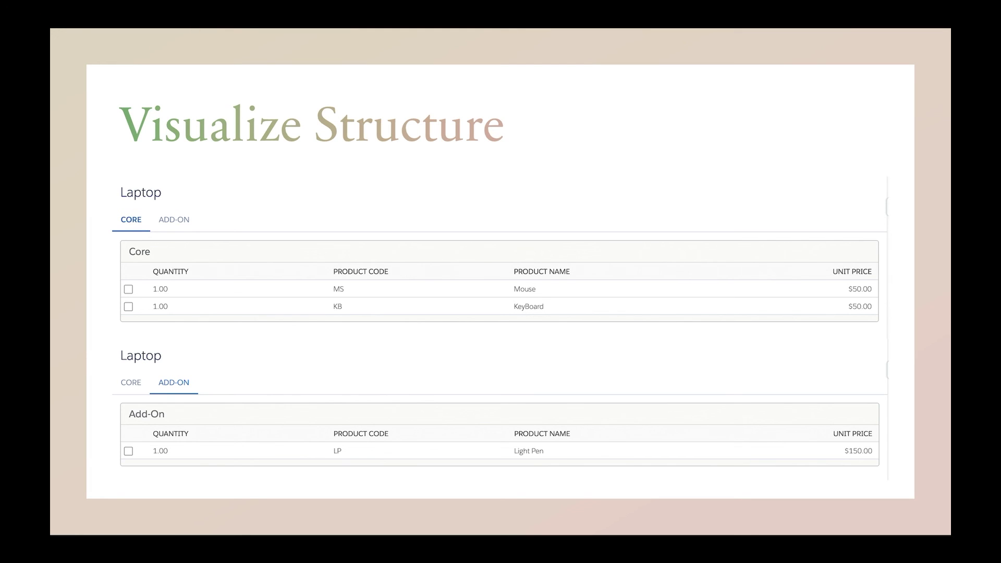
pyautogui.press('Right')
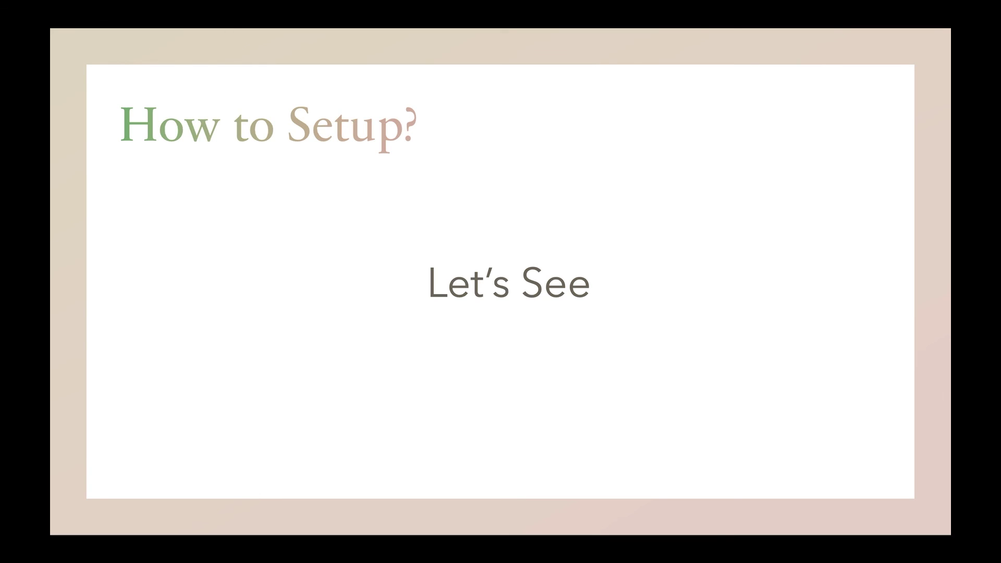
pyautogui.press('Right')
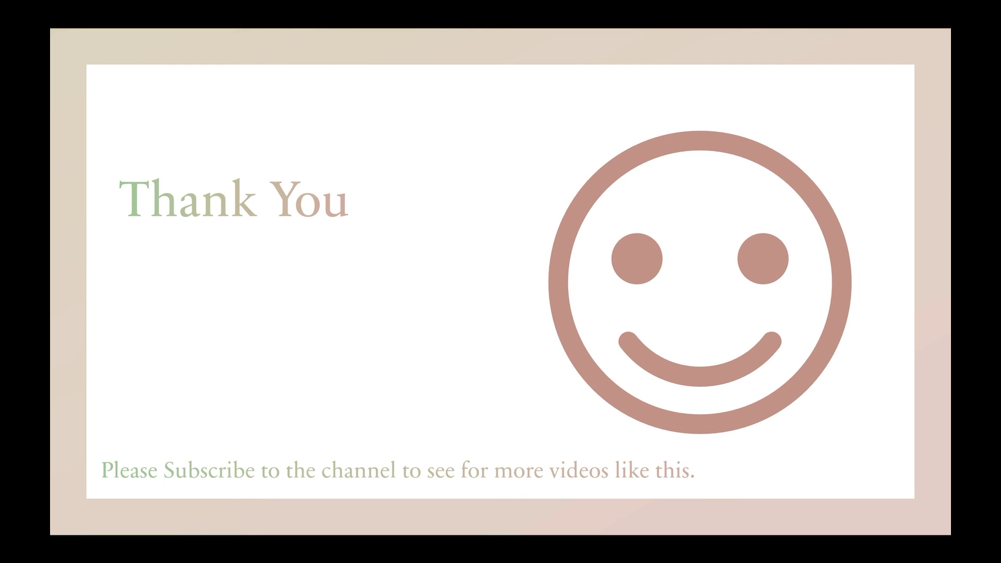